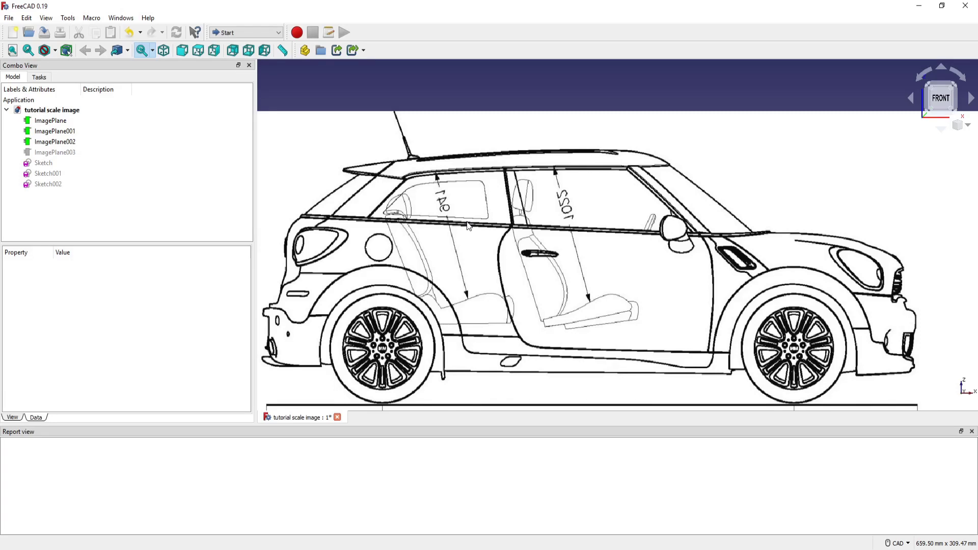
Step: Switch to the Image workbench, keeping the car's side-view drawing in view
{"action": "left_click", "coordinate": [279, 33]}
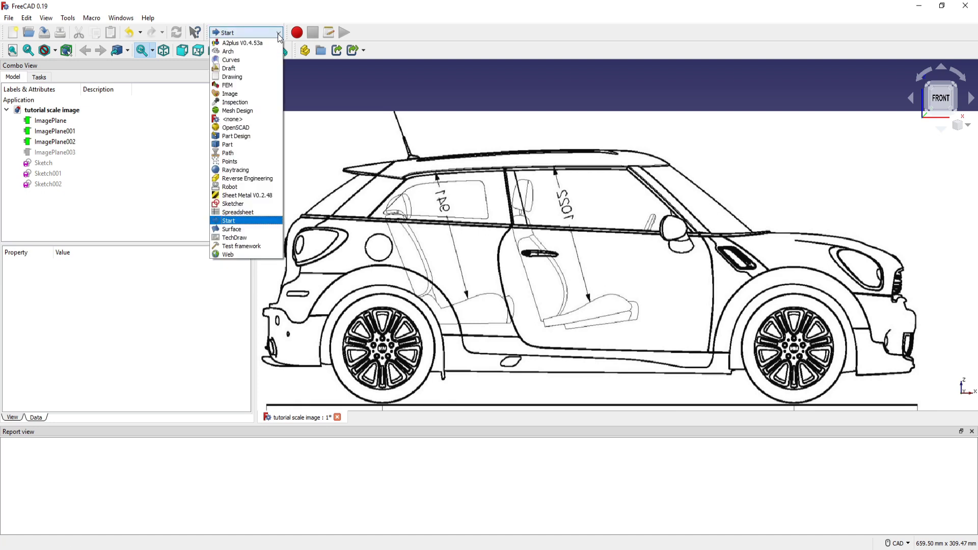
{"action": "left_click", "coordinate": [244, 93]}
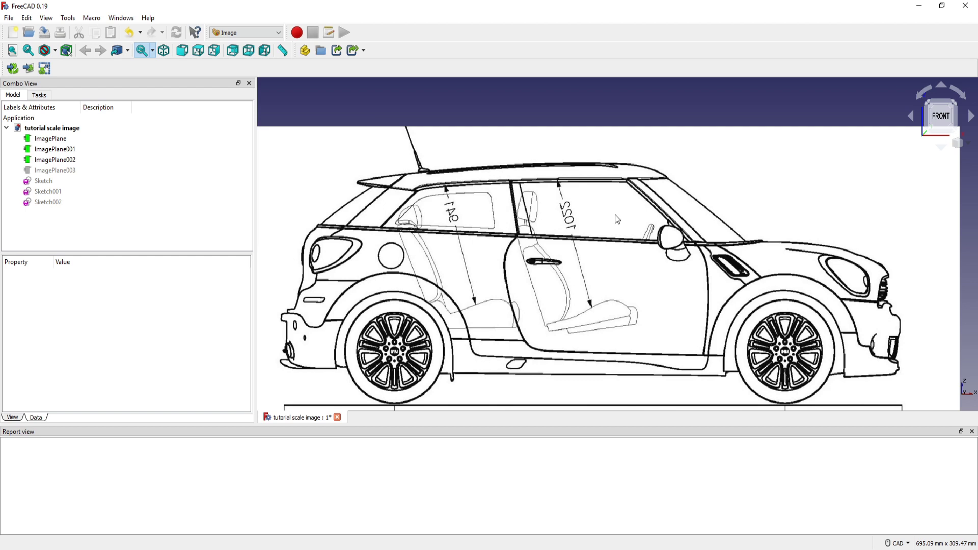
{"action": "scroll", "coordinate": [605, 214], "scroll_direction": "down", "scroll_amount": 1}
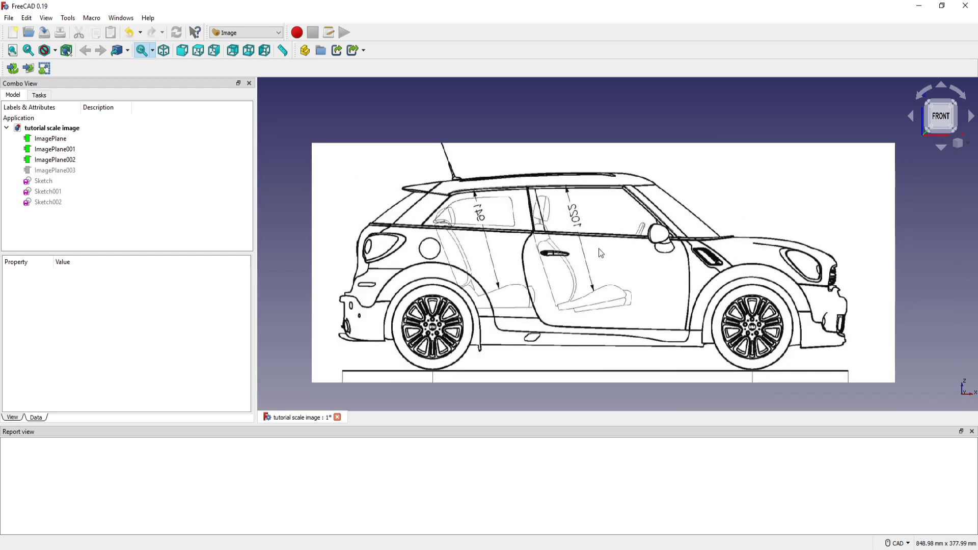
{"action": "scroll", "coordinate": [601, 253], "scroll_direction": "up", "scroll_amount": 1}
{"action": "scroll", "coordinate": [552, 188], "scroll_direction": "down", "scroll_amount": 1}
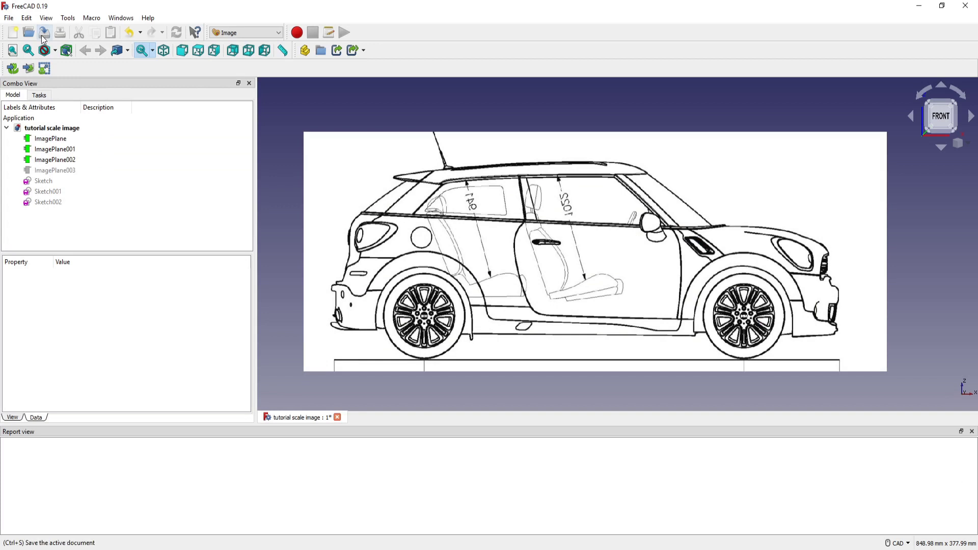
Step: Import the side photo MINI_John Cooper Works Paceman._2013b as an image plane on the XZ-Plane
{"action": "left_click", "coordinate": [29, 69]}
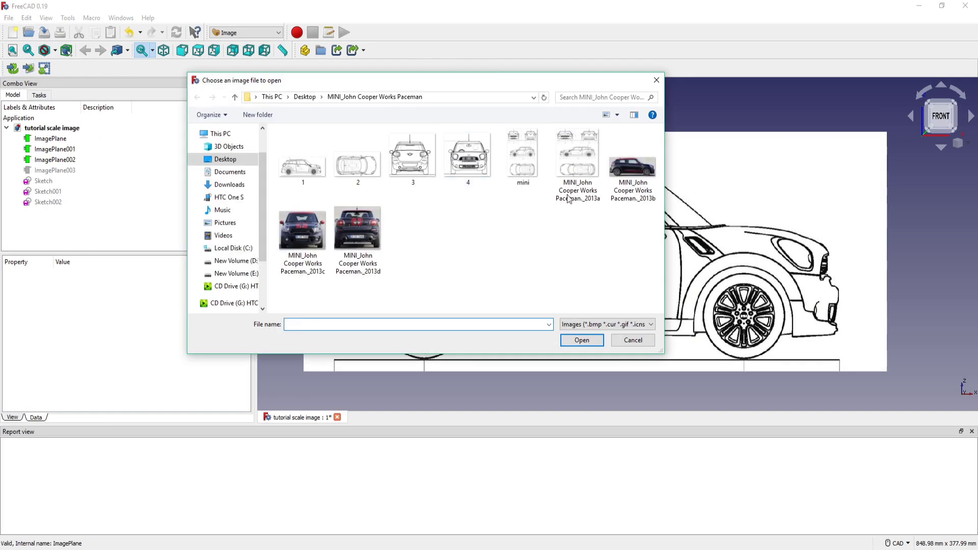
{"action": "left_click", "coordinate": [632, 168]}
{"action": "left_click", "coordinate": [582, 340]}
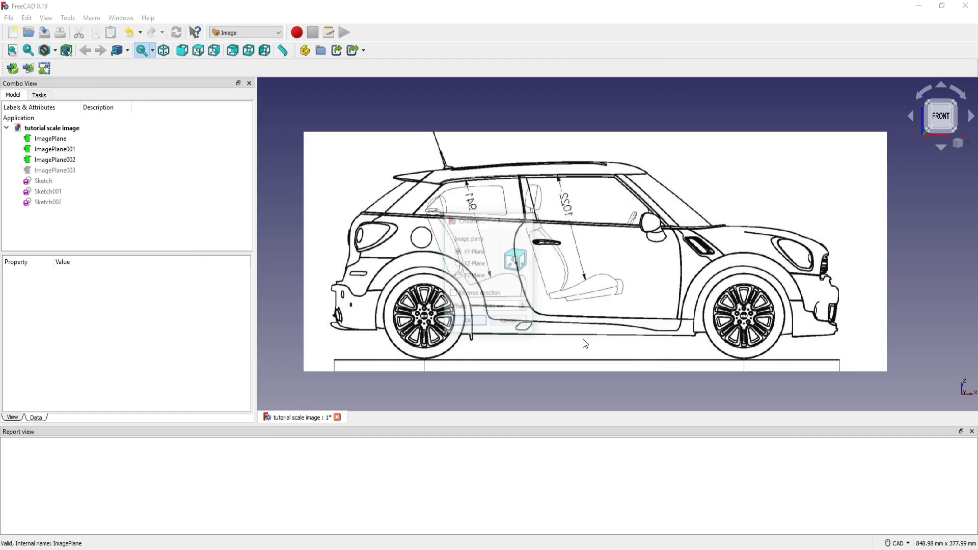
{"action": "left_click", "coordinate": [458, 265]}
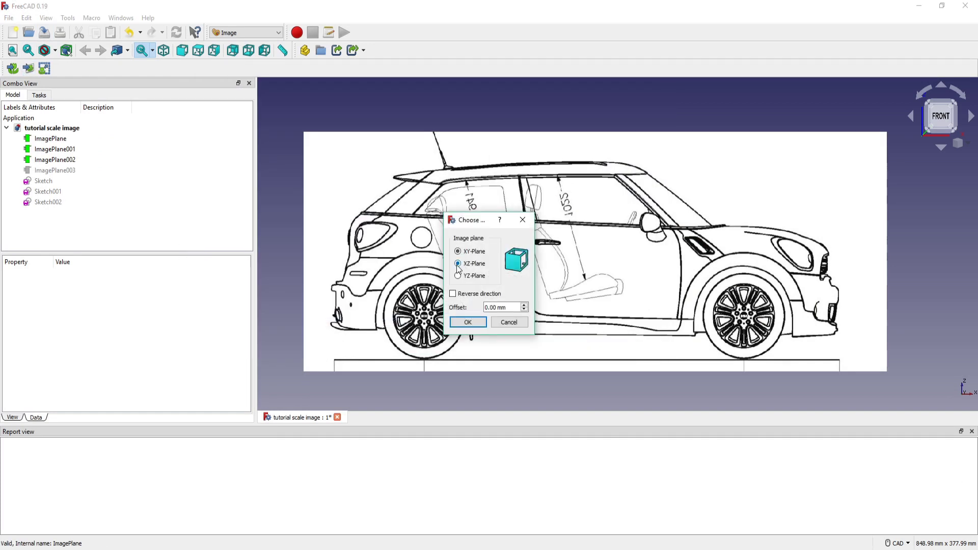
{"action": "left_click", "coordinate": [467, 323]}
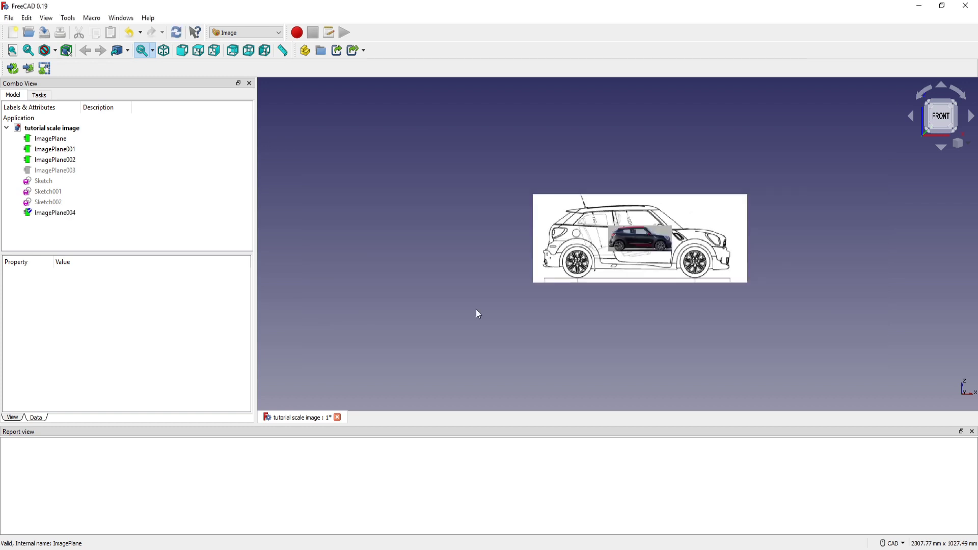
Step: Try to scale the car photo with the Scale image tool, using two points picked above it and no distance value
{"action": "scroll", "coordinate": [691, 303], "scroll_direction": "up", "scroll_amount": 3}
{"action": "scroll", "coordinate": [645, 201], "scroll_direction": "up", "scroll_amount": 5}
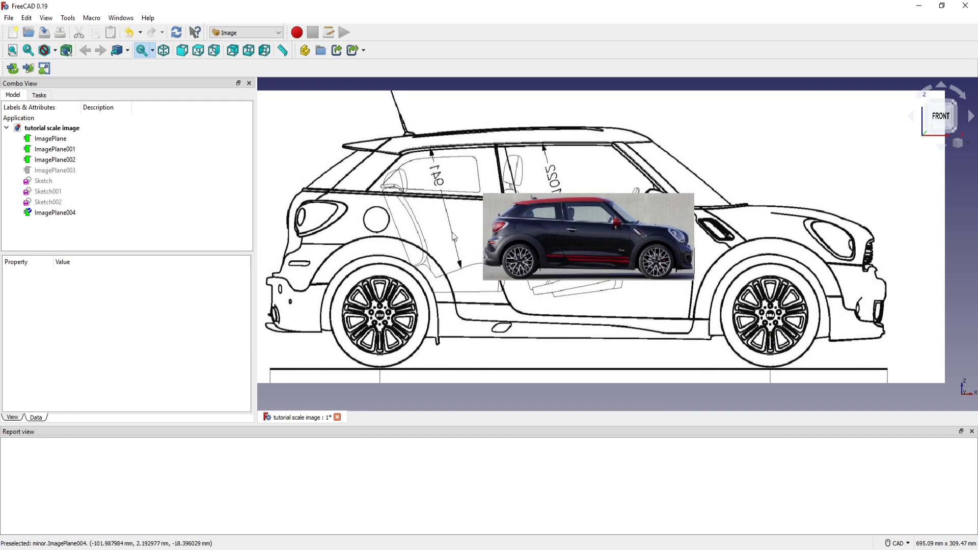
{"action": "middle_click_drag", "start_coordinate": [456, 230], "coordinate": [465, 235]}
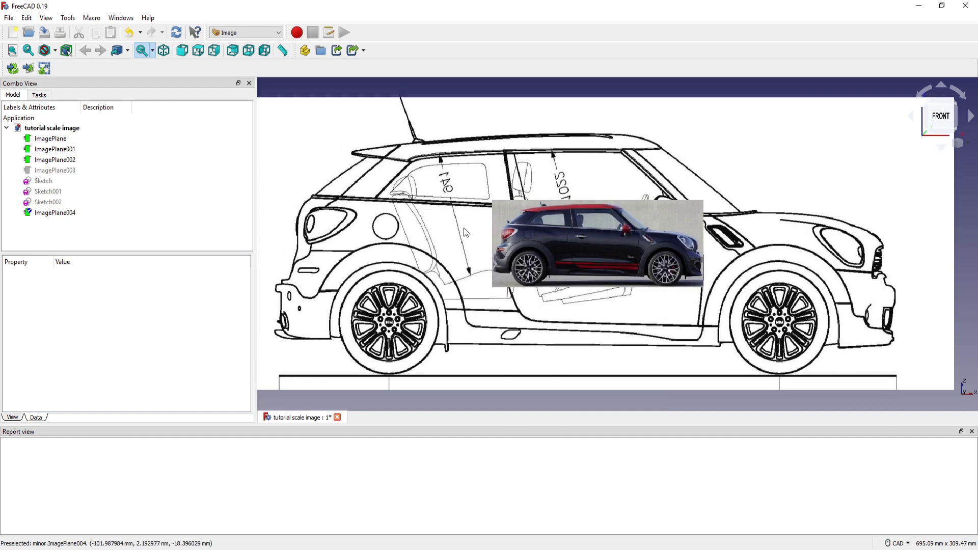
{"action": "left_click", "coordinate": [45, 69]}
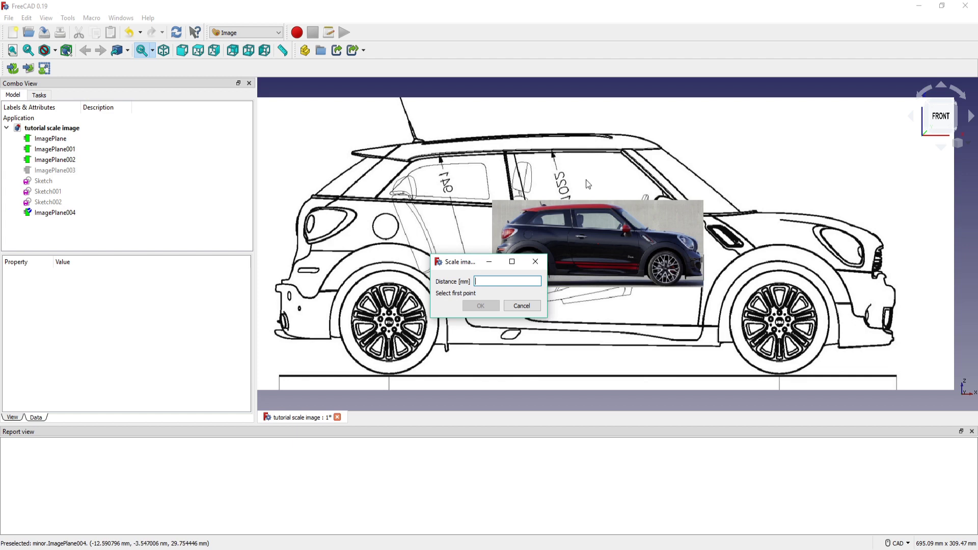
{"action": "left_click", "coordinate": [502, 192]}
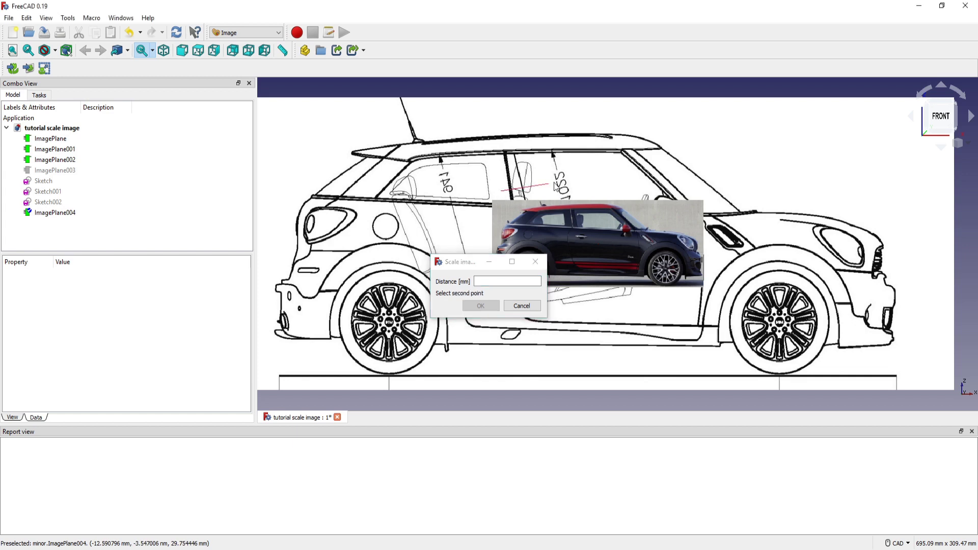
{"action": "left_click", "coordinate": [695, 191]}
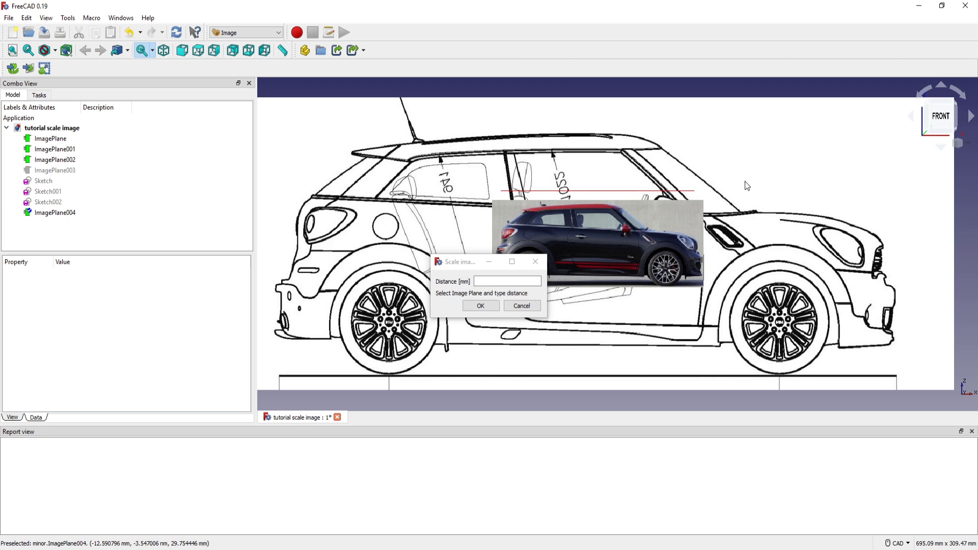
{"action": "left_click", "coordinate": [604, 257]}
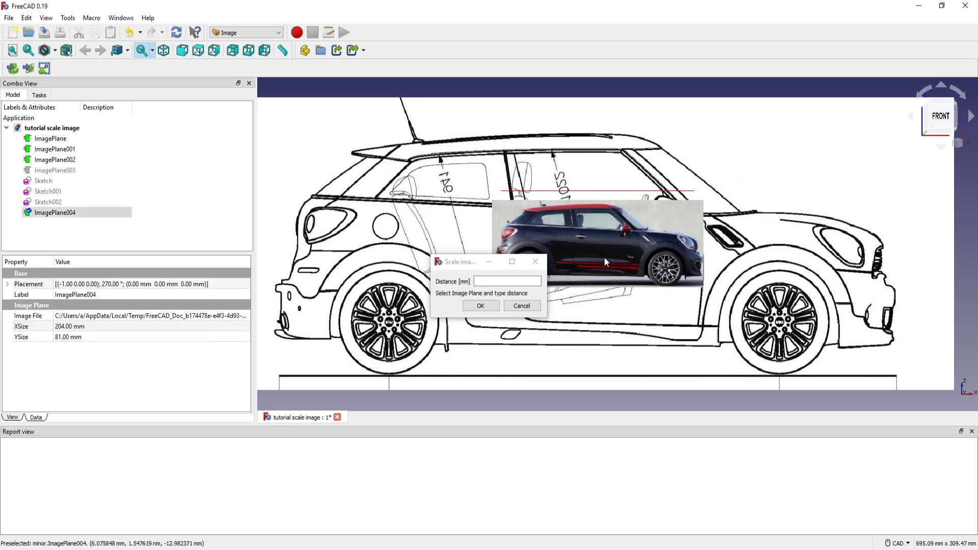
{"action": "left_click", "coordinate": [479, 280]}
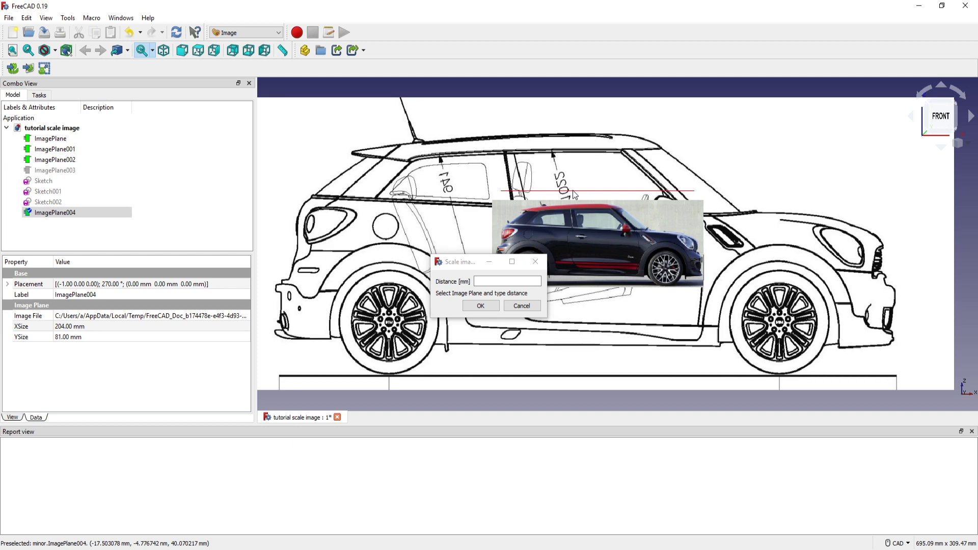
{"action": "left_click", "coordinate": [481, 283]}
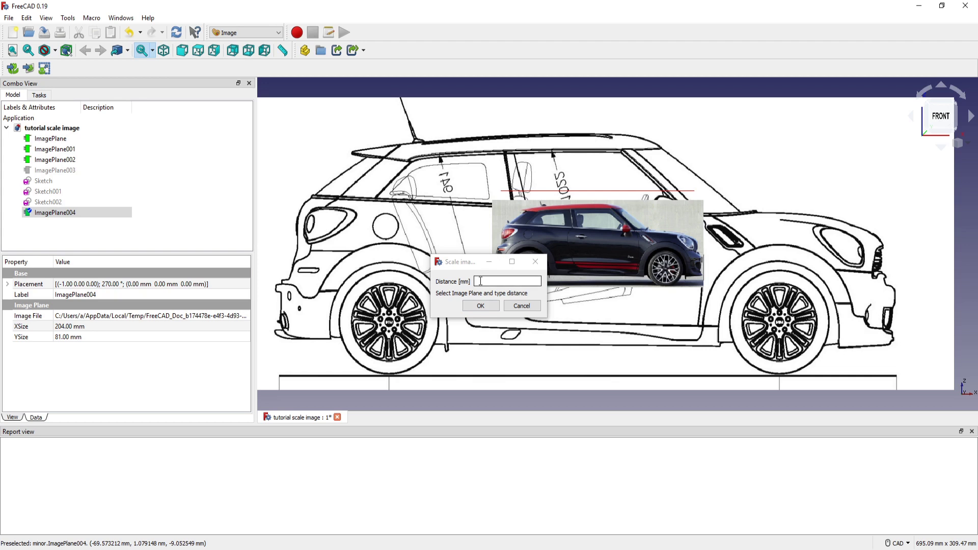
{"action": "left_click", "coordinate": [480, 281]}
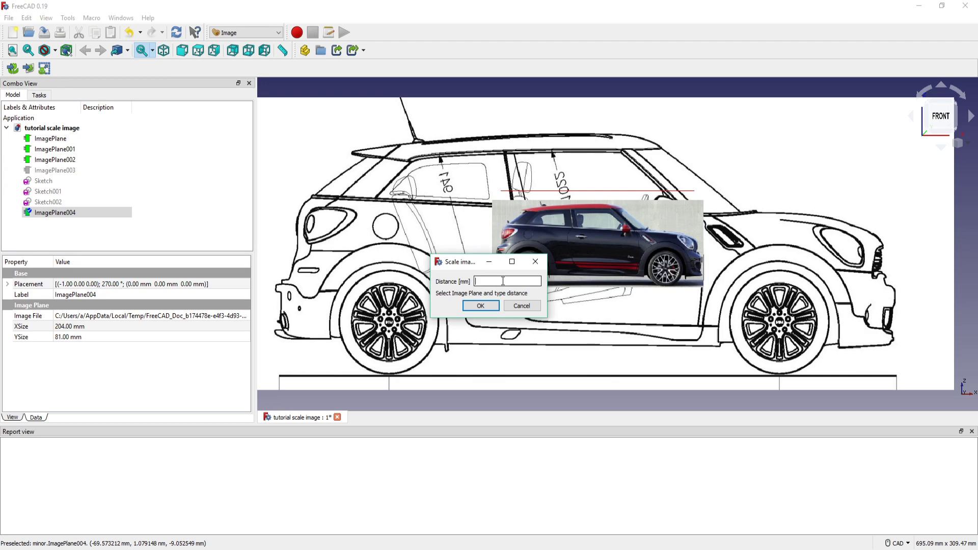
{"action": "left_click", "coordinate": [481, 306]}
Step: Examine the door area of the car photo up close and compare its size with the side-view drawing
{"action": "scroll", "coordinate": [565, 230], "scroll_direction": "up", "scroll_amount": 2}
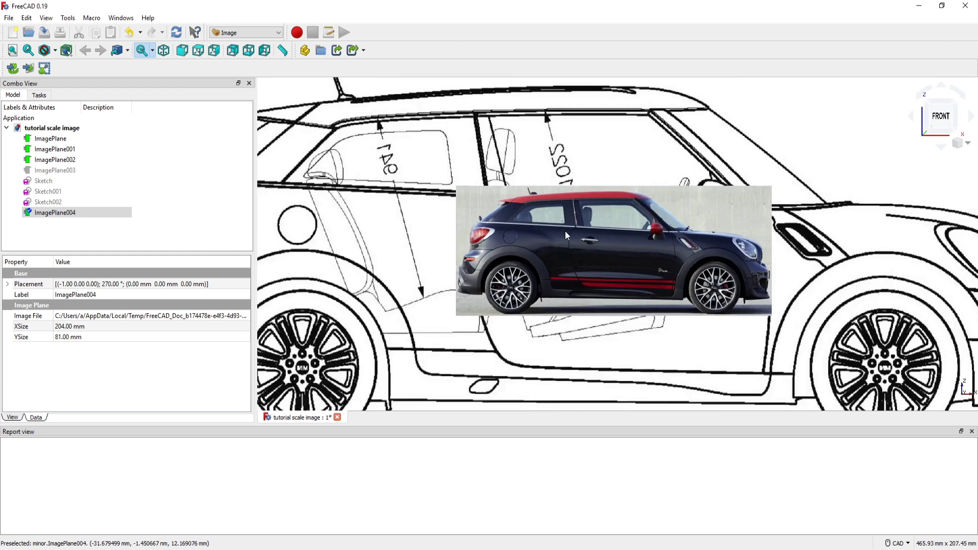
{"action": "scroll", "coordinate": [565, 231], "scroll_direction": "up", "scroll_amount": 1}
{"action": "middle_click_drag", "start_coordinate": [646, 252], "coordinate": [589, 267]}
{"action": "scroll", "coordinate": [576, 215], "scroll_direction": "down", "scroll_amount": 1}
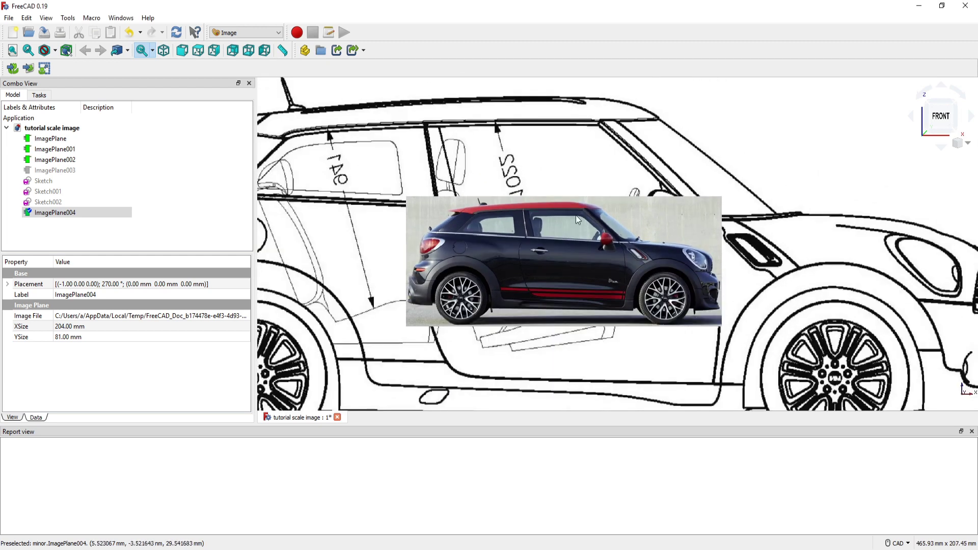
{"action": "scroll", "coordinate": [576, 216], "scroll_direction": "up", "scroll_amount": 1}
{"action": "scroll", "coordinate": [514, 263], "scroll_direction": "up", "scroll_amount": 1}
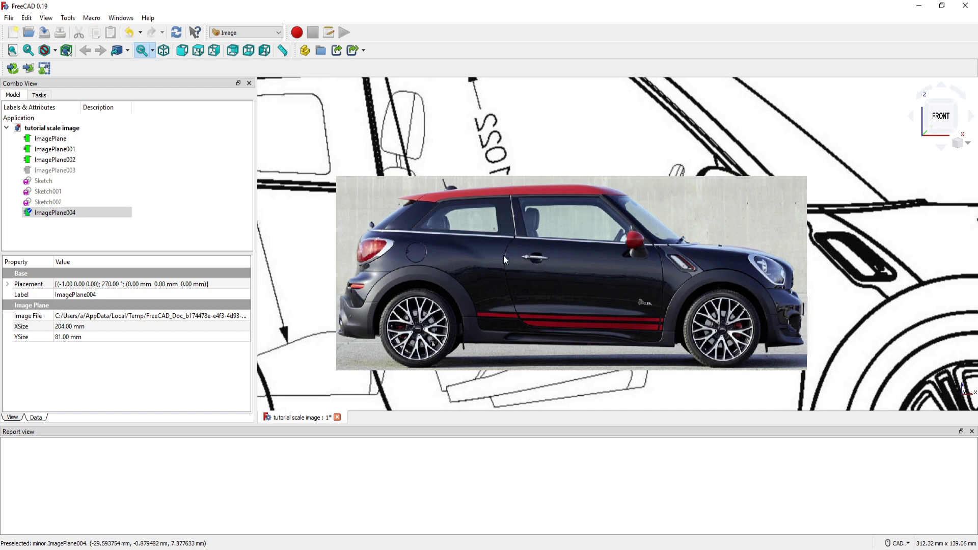
{"action": "scroll", "coordinate": [537, 218], "scroll_direction": "down", "scroll_amount": 5}
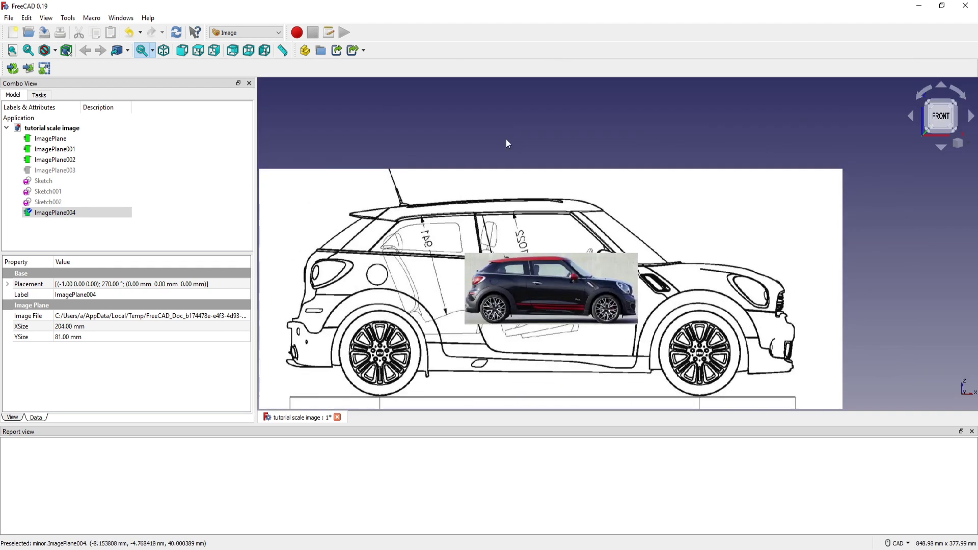
Step: Switch to the Sketcher workbench and create a new sketch on the XZ-Plane
{"action": "left_click", "coordinate": [506, 143]}
{"action": "left_click", "coordinate": [278, 33]}
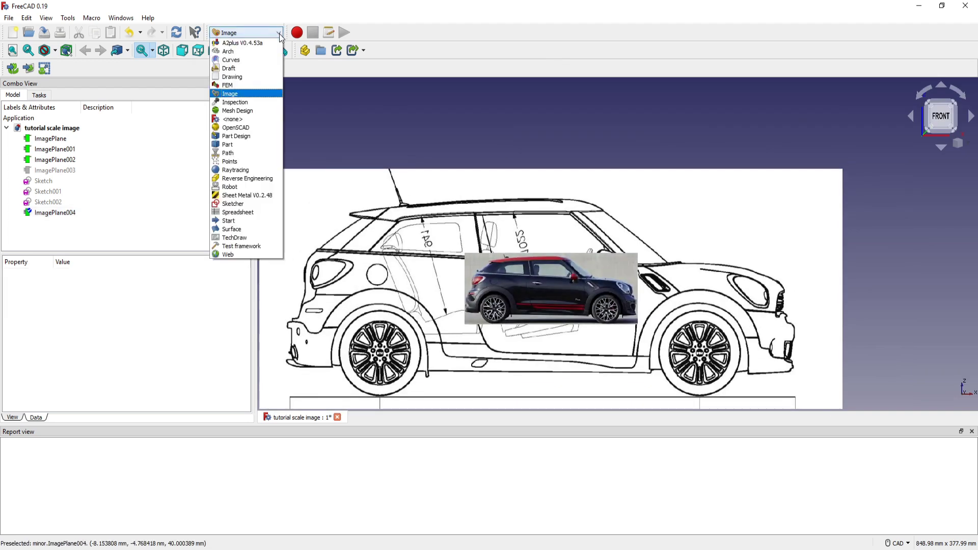
{"action": "left_click", "coordinate": [246, 204]}
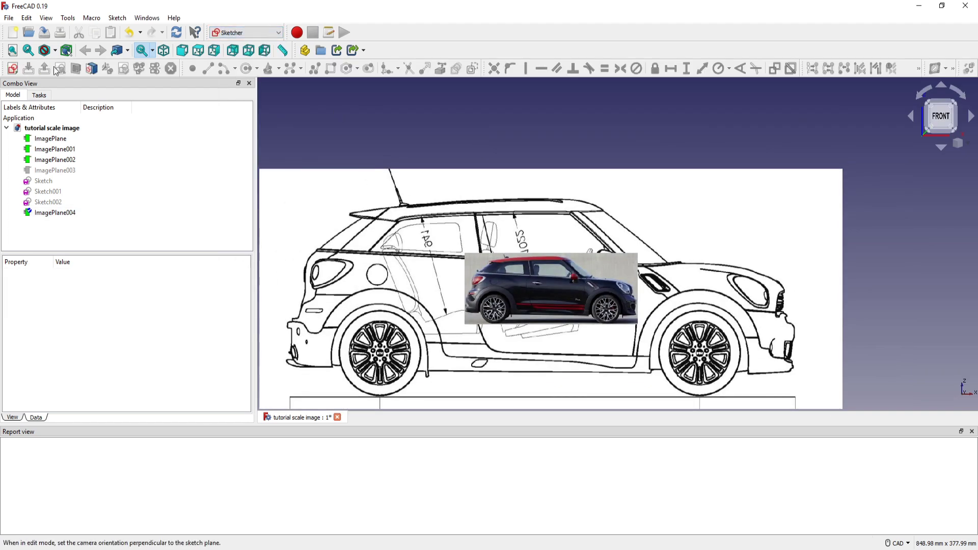
{"action": "left_click", "coordinate": [13, 68]}
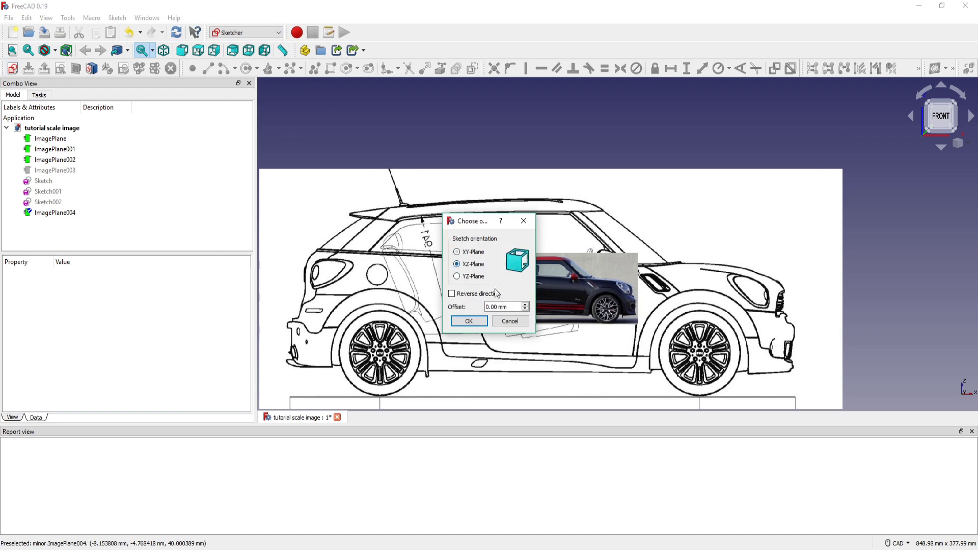
{"action": "left_click", "coordinate": [469, 321]}
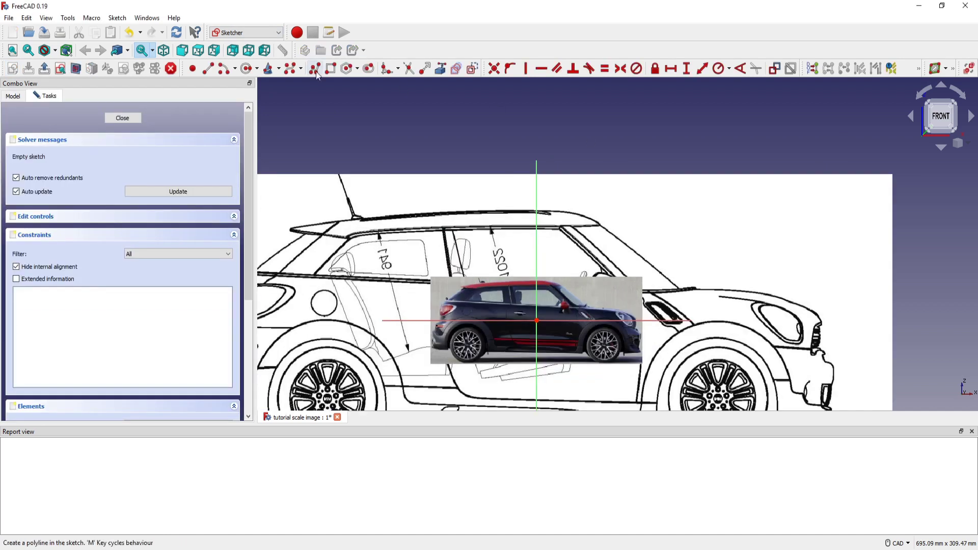
Step: Draw a tall rectangle about 77 mm wide that runs vertically across the door of the car photo
{"action": "left_click", "coordinate": [315, 69]}
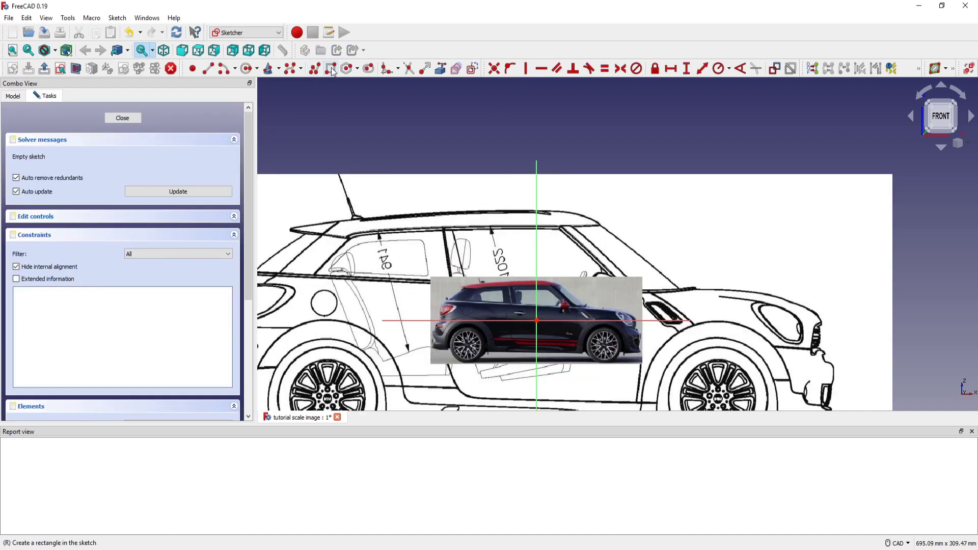
{"action": "left_click", "coordinate": [496, 141]}
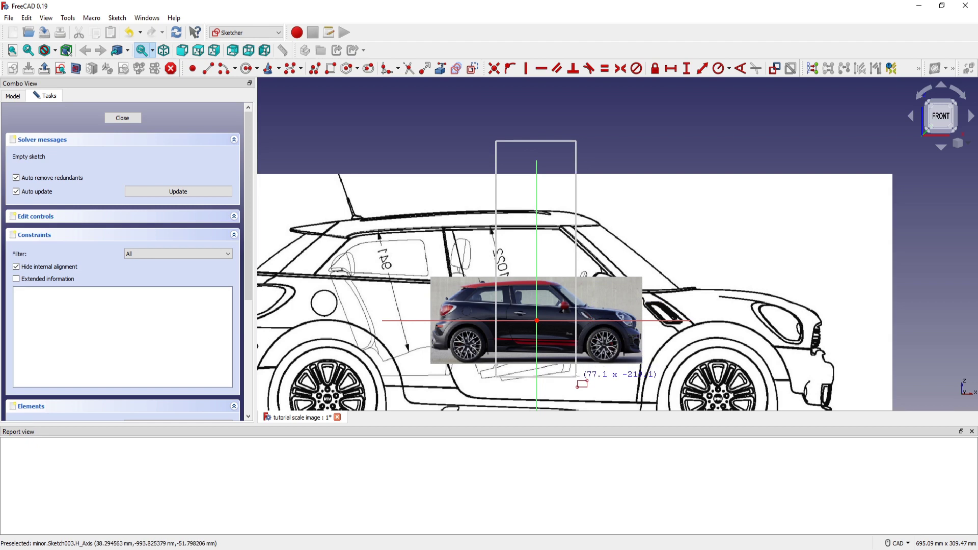
{"action": "left_click", "coordinate": [577, 378]}
{"action": "scroll", "coordinate": [629, 331], "scroll_direction": "up", "scroll_amount": 3}
{"action": "middle_click_drag", "start_coordinate": [589, 274], "coordinate": [632, 221]}
{"action": "right_click", "coordinate": [616, 254]}
Step: Align the rectangle's two vertical sides with the rear and front edges of the photographed door and close the sketch
{"action": "scroll", "coordinate": [616, 254], "scroll_direction": "up", "scroll_amount": 1}
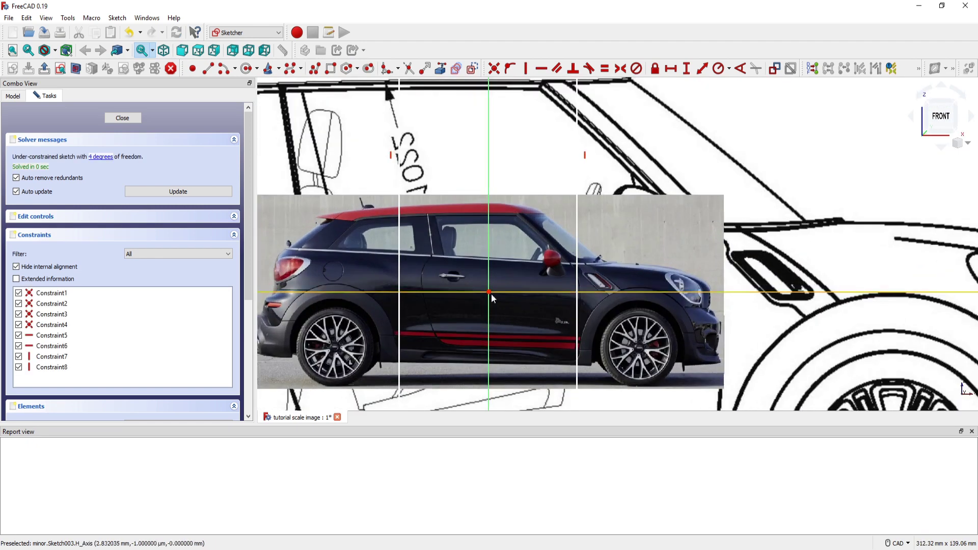
{"action": "middle_click_drag", "start_coordinate": [457, 331], "coordinate": [534, 323]}
{"action": "scroll", "coordinate": [534, 321], "scroll_direction": "up", "scroll_amount": 2}
{"action": "left_click_drag", "start_coordinate": [457, 246], "coordinate": [491, 251]}
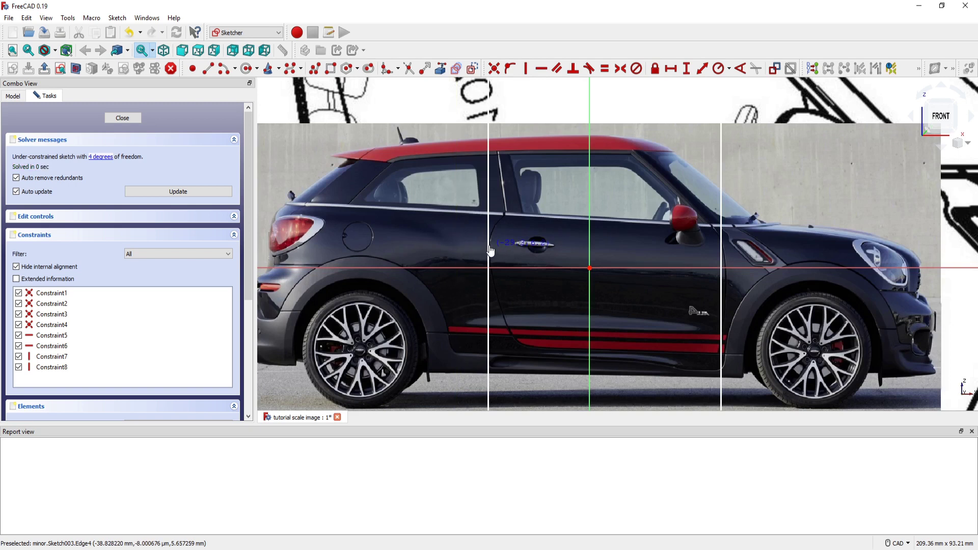
{"action": "scroll", "coordinate": [534, 261], "scroll_direction": "up", "scroll_amount": 3}
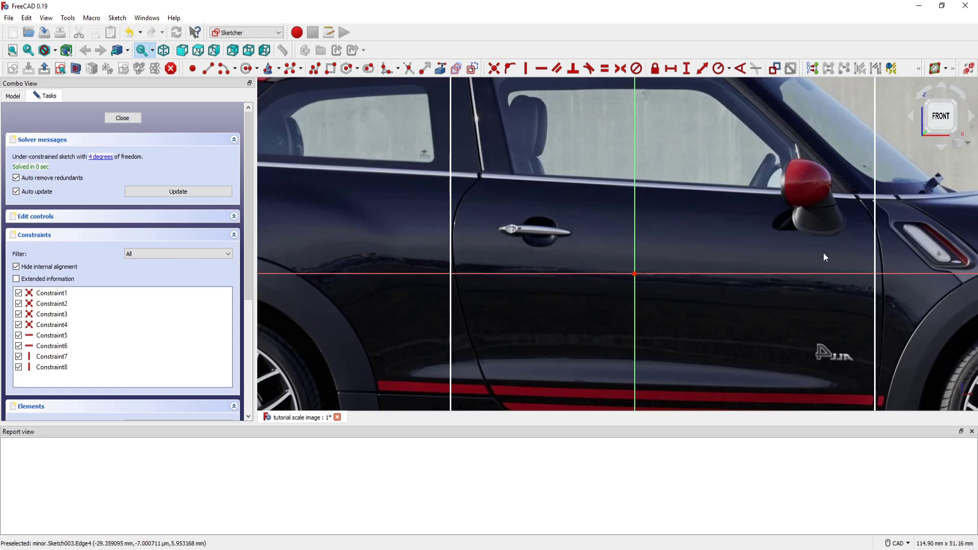
{"action": "left_click_drag", "start_coordinate": [873, 256], "coordinate": [887, 260]}
{"action": "scroll", "coordinate": [763, 216], "scroll_direction": "down", "scroll_amount": 4}
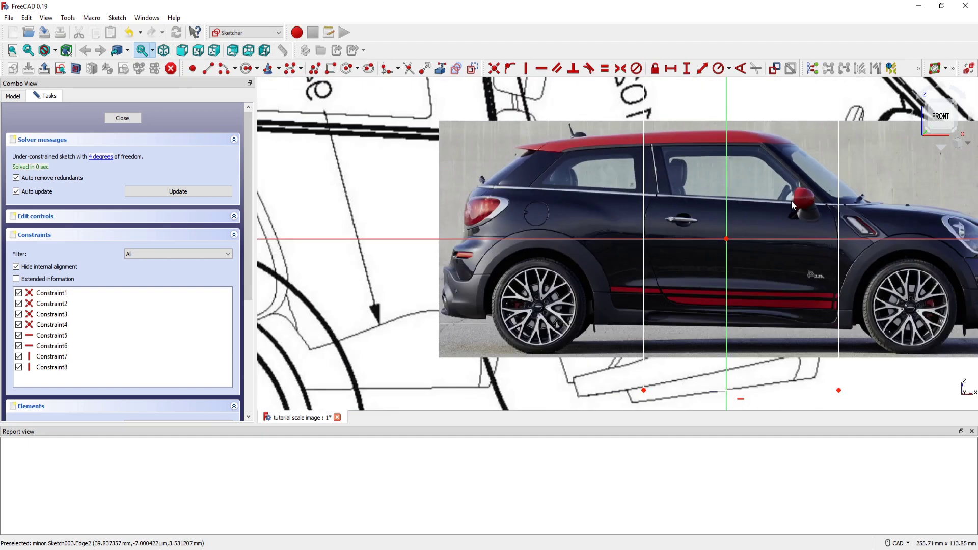
{"action": "key", "text": "Escape"}
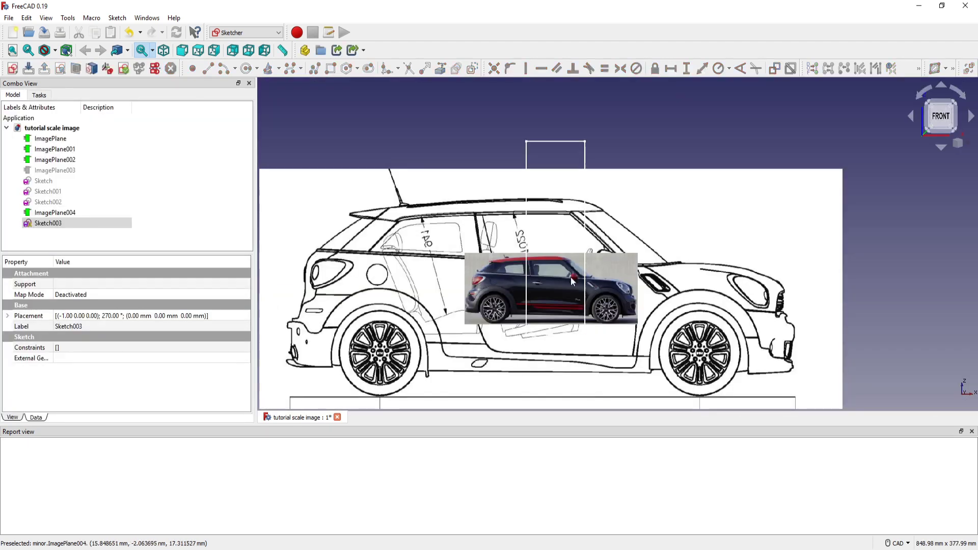
Step: Hide the image plane with the car photo and clear the selection
{"action": "left_click", "coordinate": [616, 280]}
{"action": "key", "text": "space"}
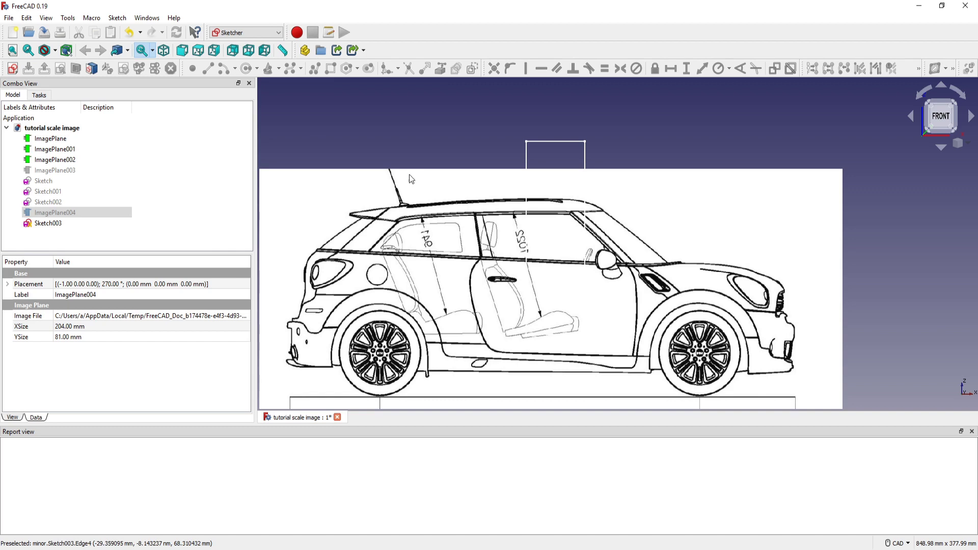
{"action": "left_click", "coordinate": [259, 96]}
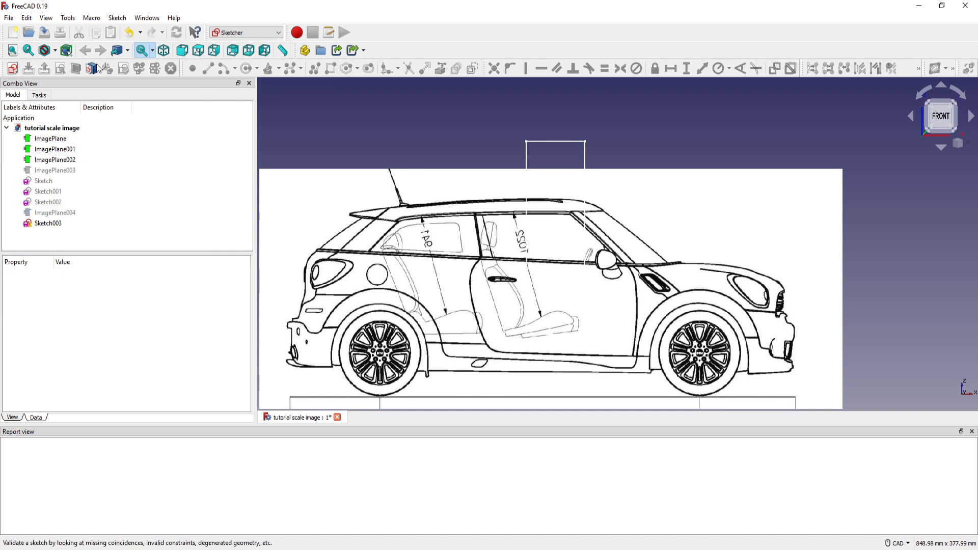
Step: Create another new sketch on the XZ-Plane
{"action": "left_click", "coordinate": [12, 70]}
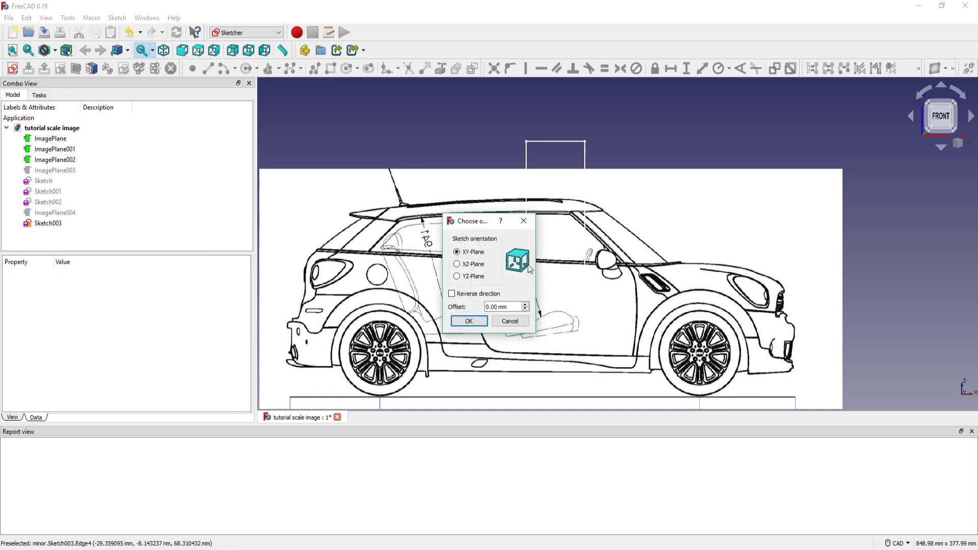
{"action": "left_click", "coordinate": [461, 266]}
{"action": "left_click", "coordinate": [468, 322]}
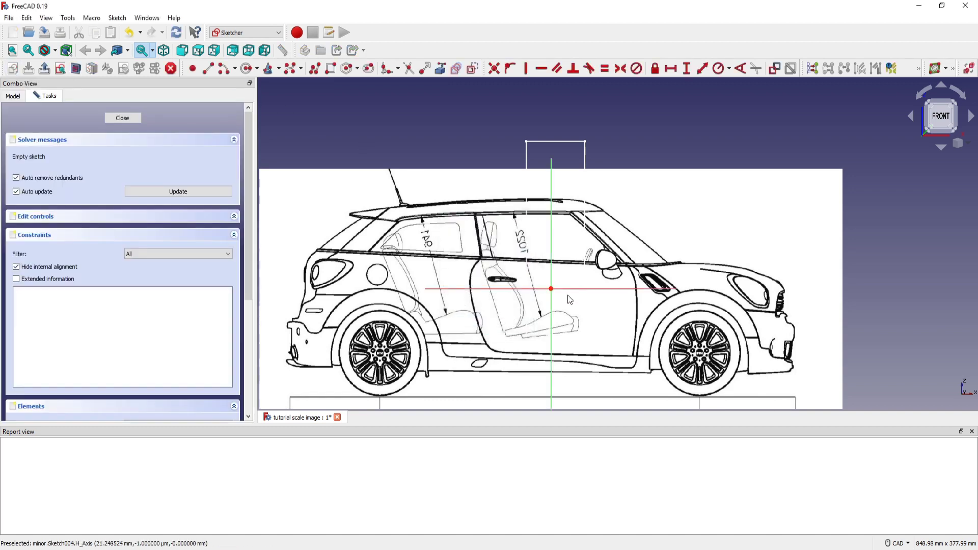
Step: Draw a rectangle about 200 mm wide over the door of the side-view drawing
{"action": "scroll", "coordinate": [455, 259], "scroll_direction": "up", "scroll_amount": 2}
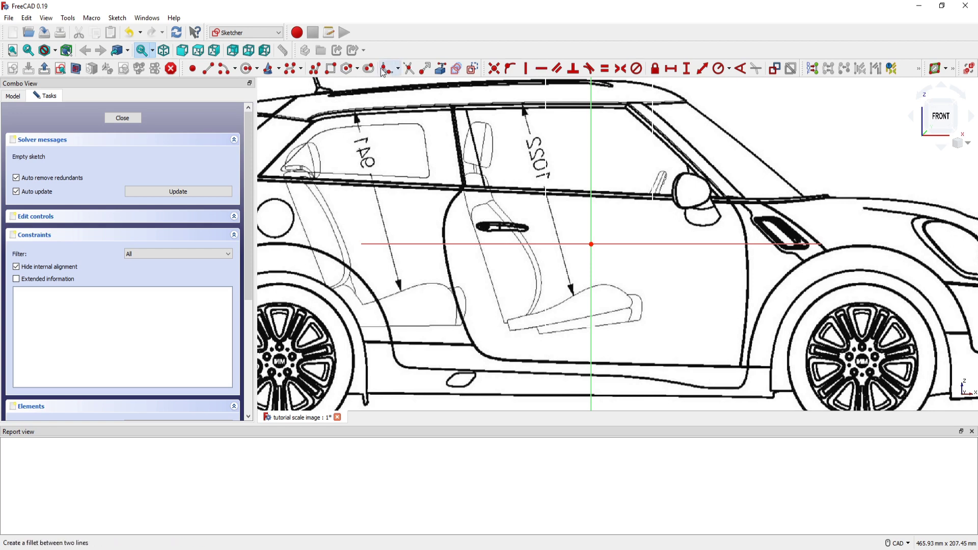
{"action": "left_click", "coordinate": [330, 68]}
{"action": "scroll", "coordinate": [479, 164], "scroll_direction": "down", "scroll_amount": 1}
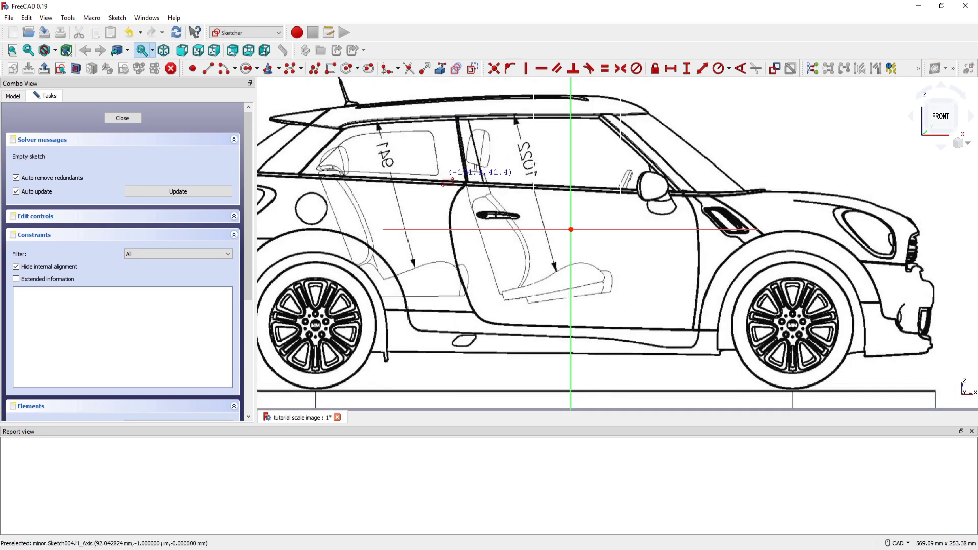
{"action": "left_click", "coordinate": [442, 177]}
{"action": "left_click", "coordinate": [701, 329]}
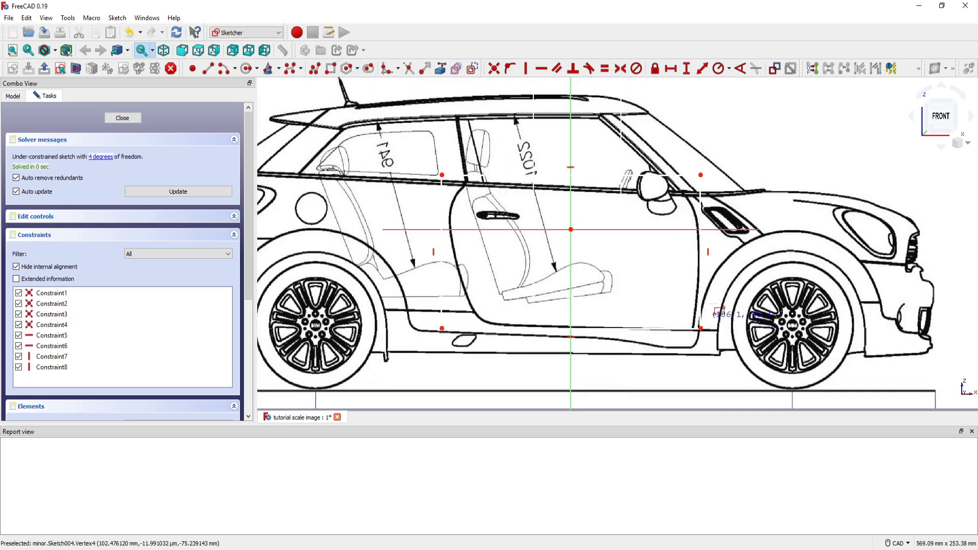
Step: Move the rectangle's two vertical sides onto the rear and front edges of the drawn door
{"action": "scroll", "coordinate": [747, 301], "scroll_direction": "up", "scroll_amount": 1}
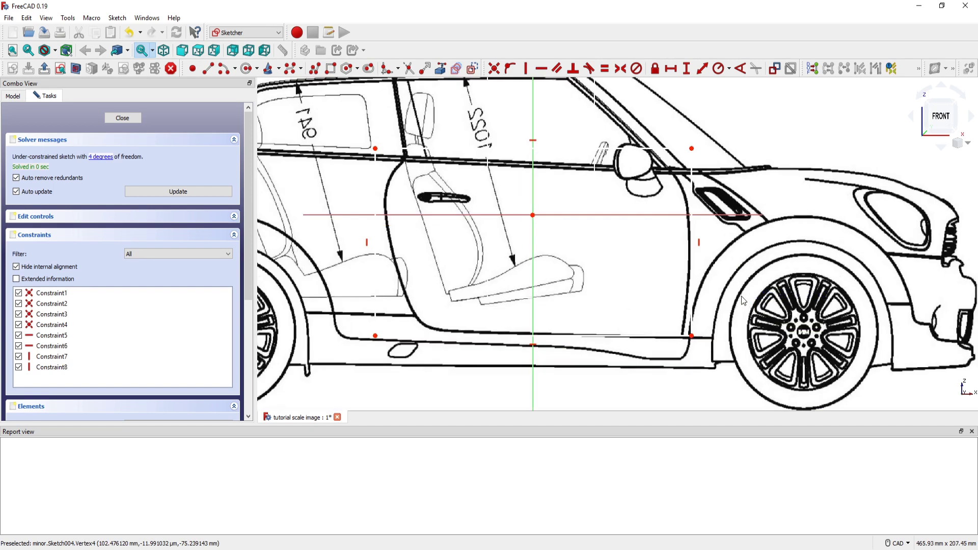
{"action": "middle_click_drag", "start_coordinate": [375, 232], "coordinate": [461, 267]}
{"action": "left_click_drag", "start_coordinate": [460, 268], "coordinate": [469, 265]}
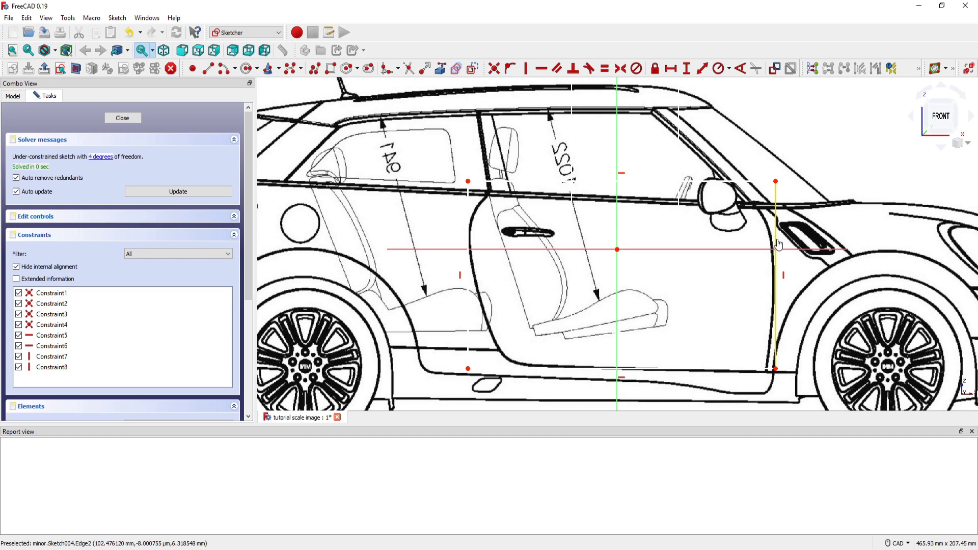
{"action": "left_click_drag", "start_coordinate": [778, 245], "coordinate": [775, 242]}
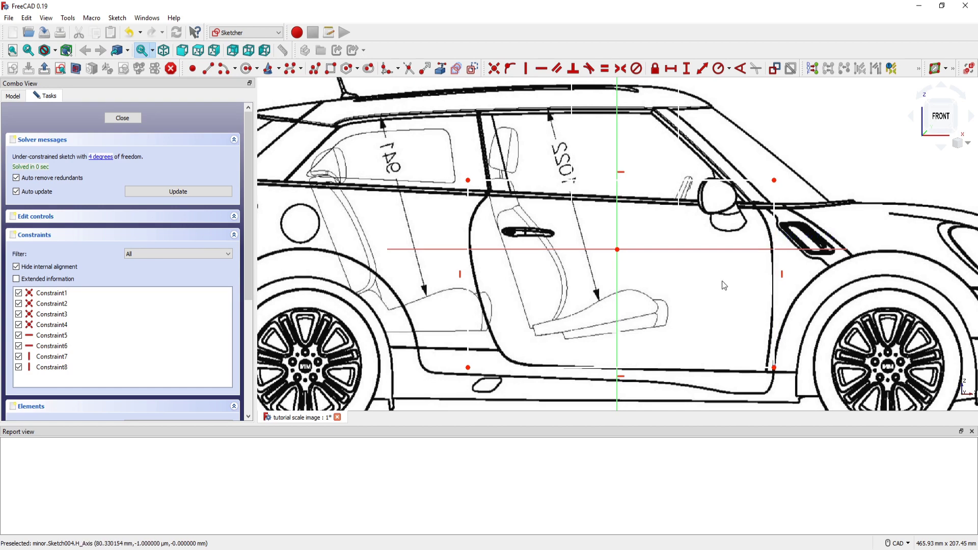
{"action": "middle_click_drag", "start_coordinate": [723, 280], "coordinate": [724, 312]}
{"action": "left_click", "coordinate": [706, 210]}
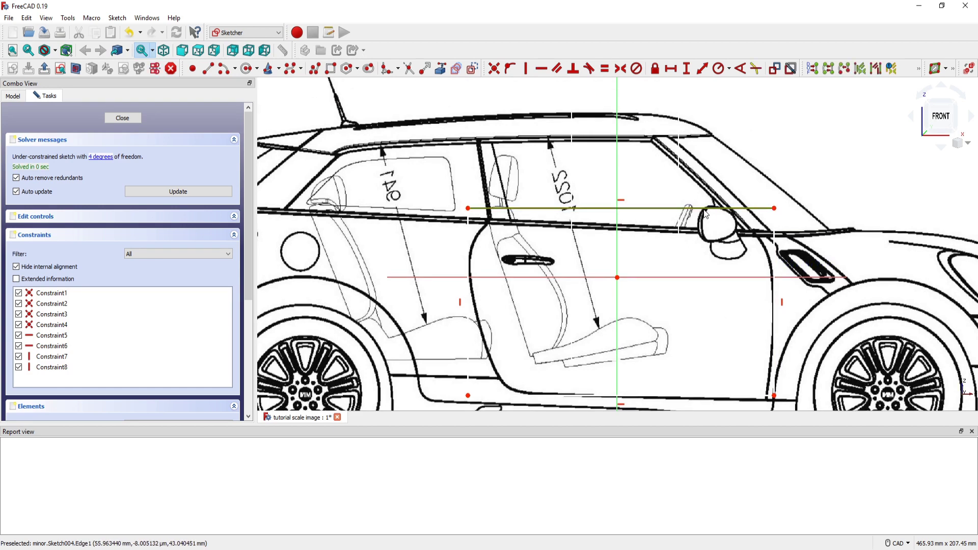
{"action": "left_click", "coordinate": [702, 70]}
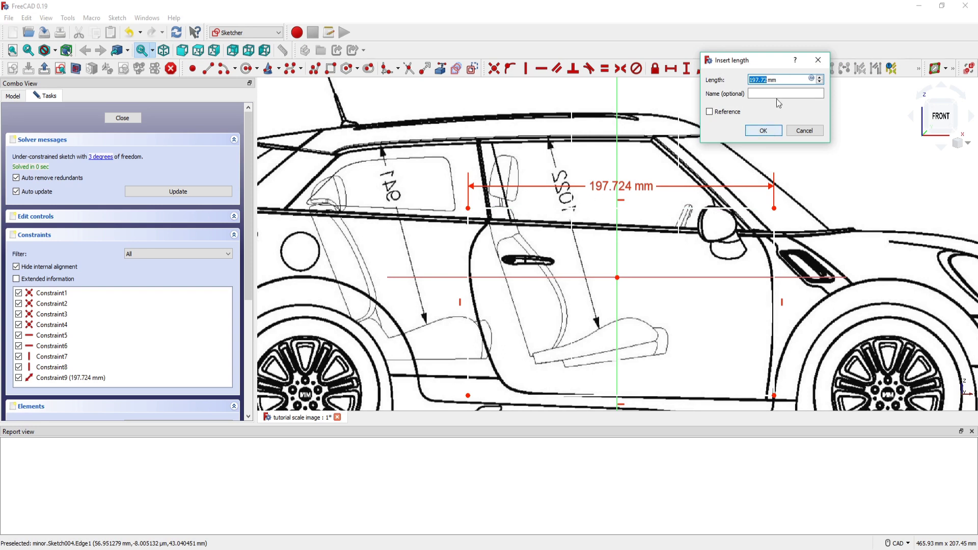
{"action": "left_click", "coordinate": [805, 130]}
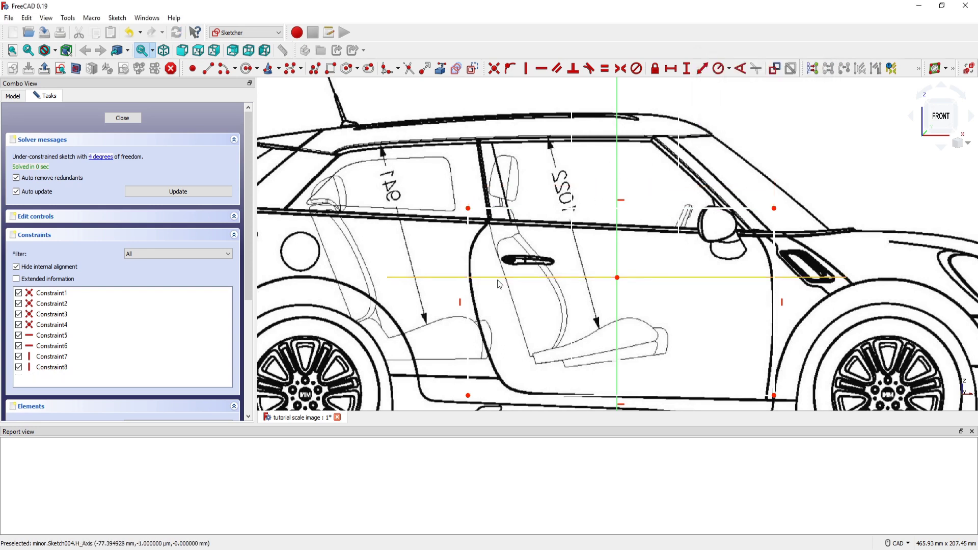
Step: Fine-tune the position of the rectangle's vertical side at the front edge of the drawn door
{"action": "scroll", "coordinate": [455, 264], "scroll_direction": "up", "scroll_amount": 2}
{"action": "key", "text": "g"}
{"action": "key", "text": "l"}
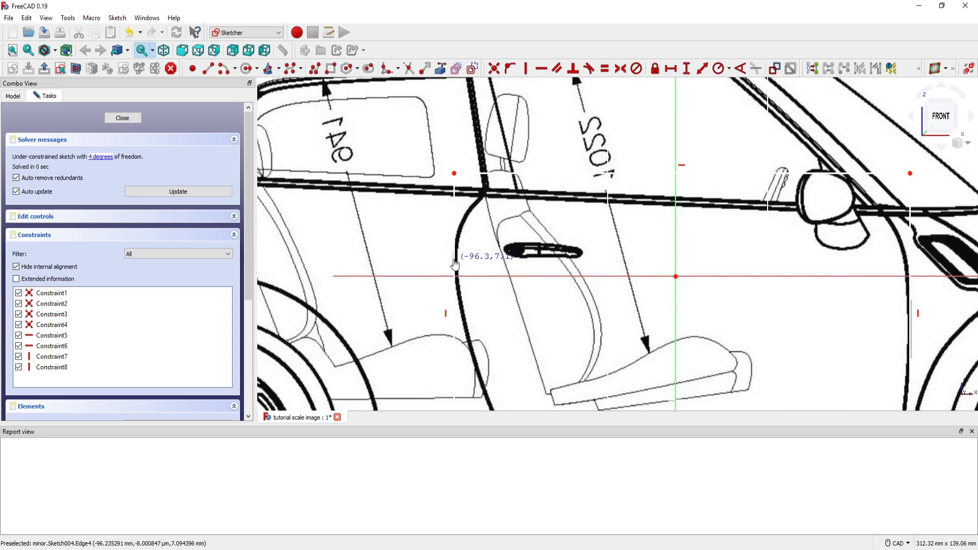
{"action": "key", "text": "Escape"}
{"action": "middle_click_drag", "start_coordinate": [457, 262], "coordinate": [285, 263]}
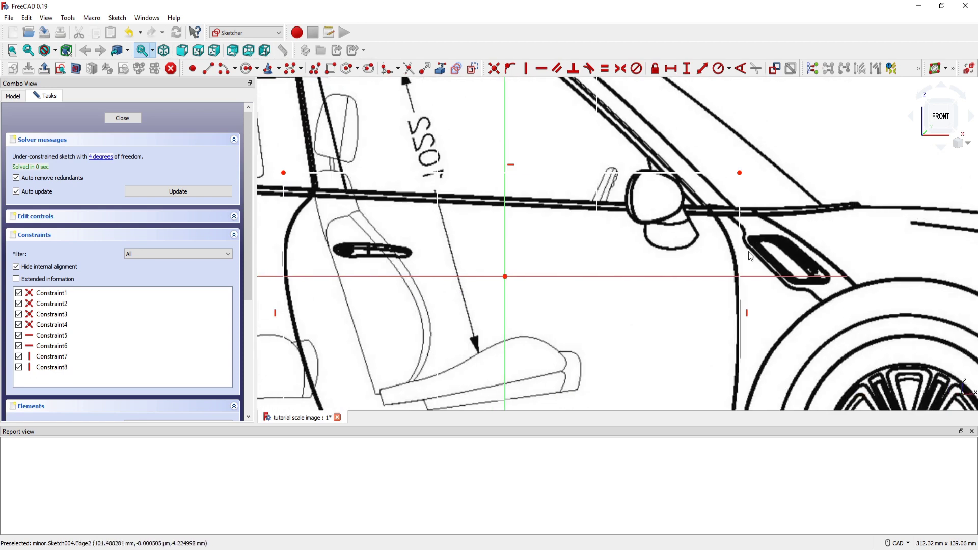
{"action": "left_click_drag", "start_coordinate": [742, 266], "coordinate": [743, 264]}
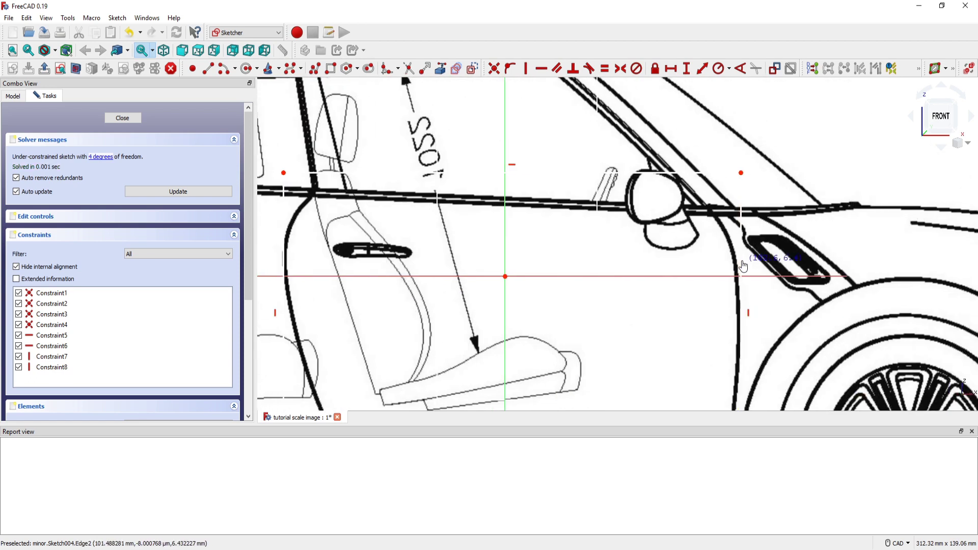
Step: Add a length constraint to the rectangle's upper edge, keeping its current length, and close the sketch
{"action": "left_click", "coordinate": [570, 173]}
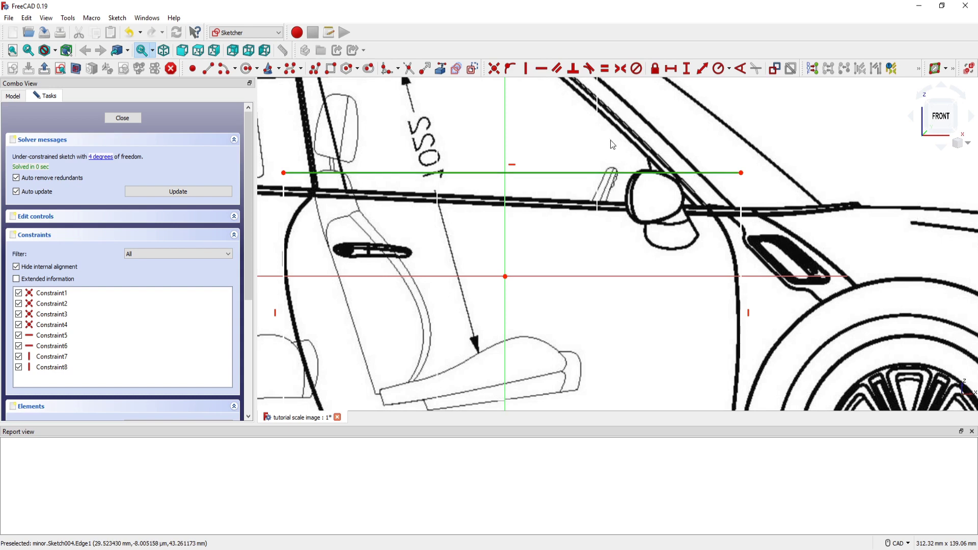
{"action": "left_click", "coordinate": [705, 68]}
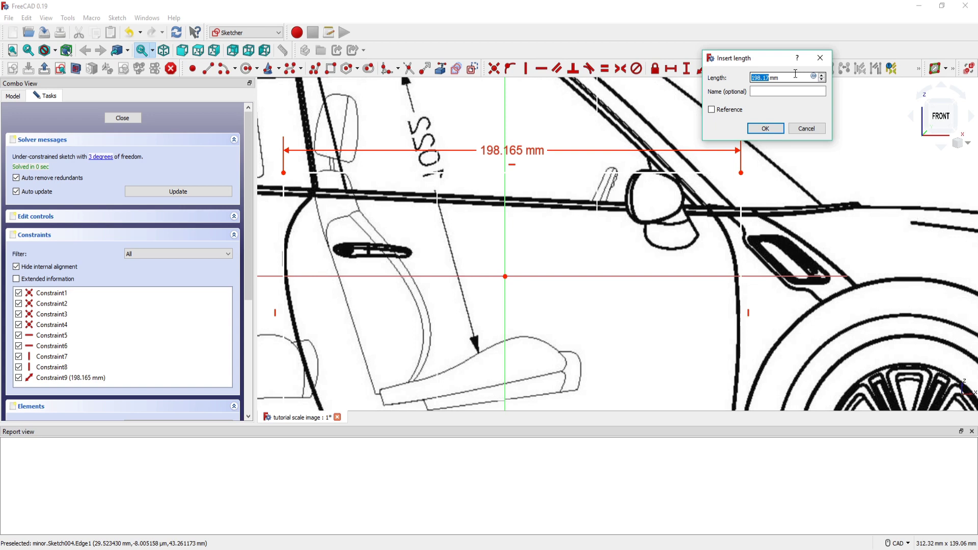
{"action": "left_click", "coordinate": [766, 128]}
{"action": "scroll", "coordinate": [543, 160], "scroll_direction": "down", "scroll_amount": 2}
{"action": "scroll", "coordinate": [523, 169], "scroll_direction": "down", "scroll_amount": 2}
{"action": "key", "text": "Escape"}
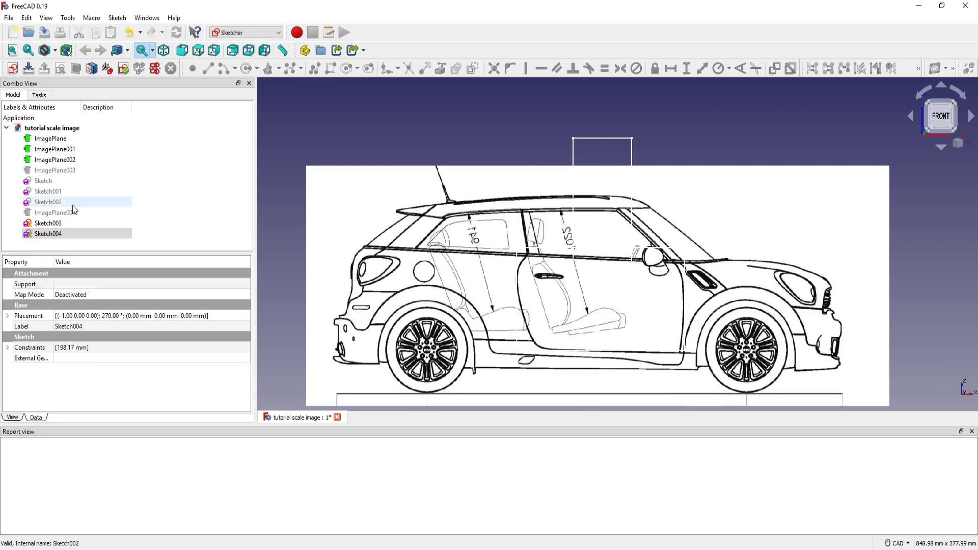
Step: Show the car photo's image plane ImagePlane004 again and switch to the Image workbench
{"action": "left_click", "coordinate": [73, 213]}
{"action": "key", "text": "space"}
{"action": "left_click", "coordinate": [516, 130]}
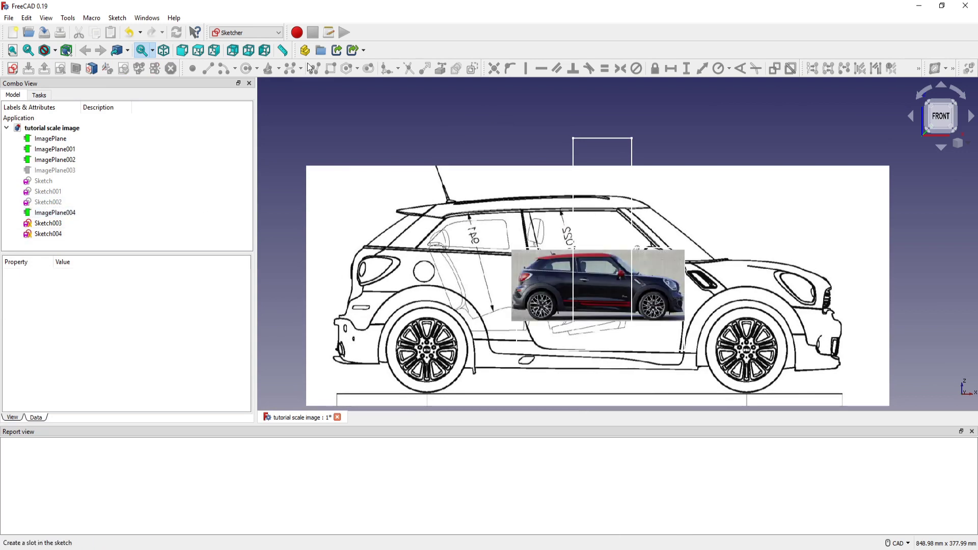
{"action": "left_click", "coordinate": [279, 33]}
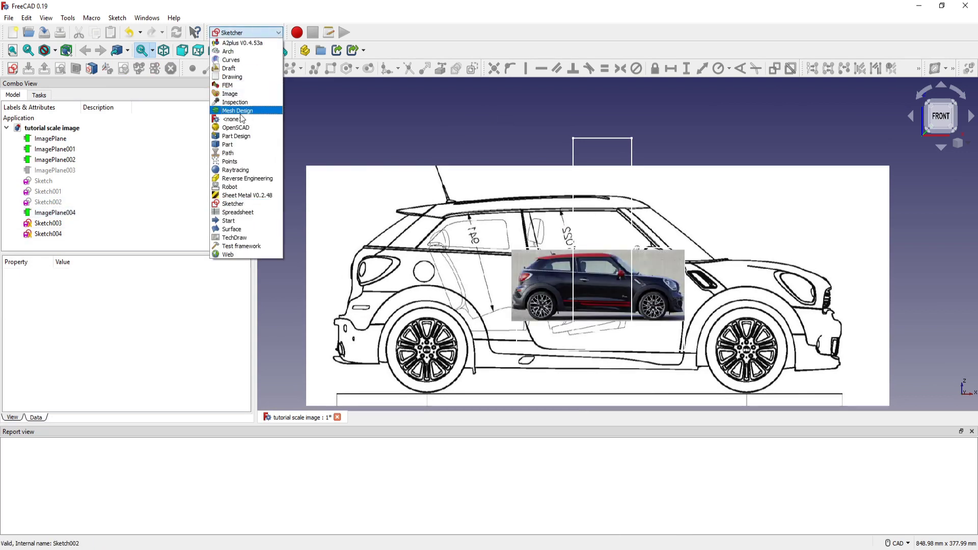
{"action": "left_click", "coordinate": [236, 96]}
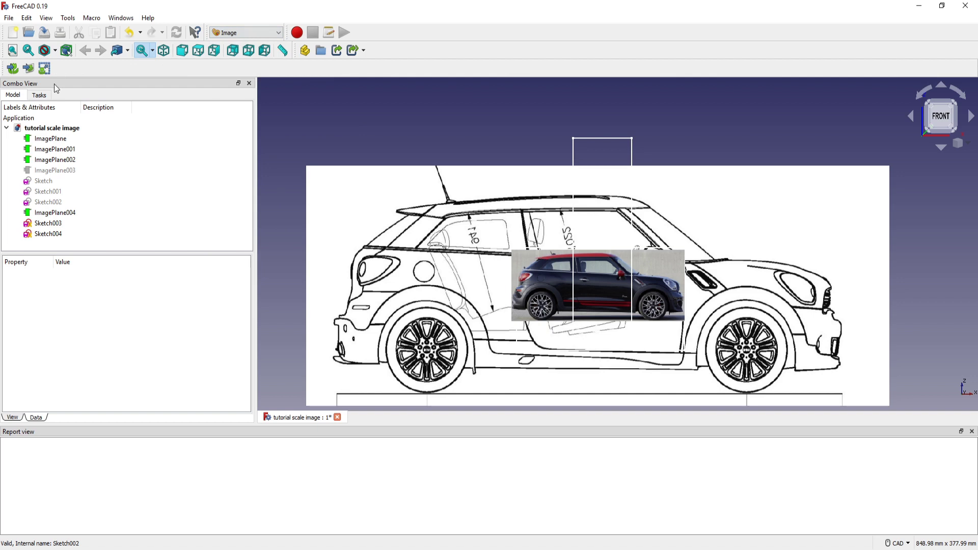
Step: Scale the car photo's image plane using the narrow rectangle's two upper corners as reference points and a distance of 198.17 mm
{"action": "left_click", "coordinate": [44, 68]}
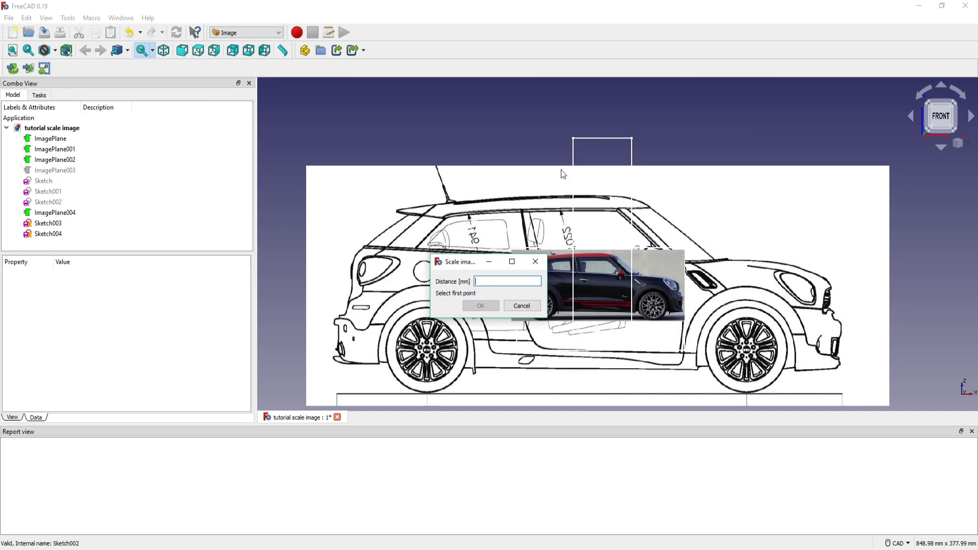
{"action": "left_click", "coordinate": [573, 138]}
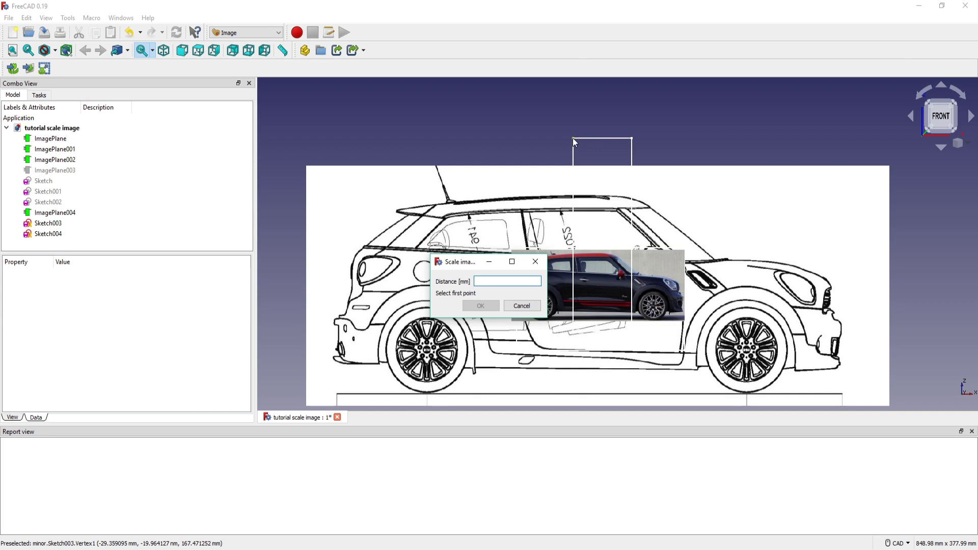
{"action": "left_click", "coordinate": [632, 137]}
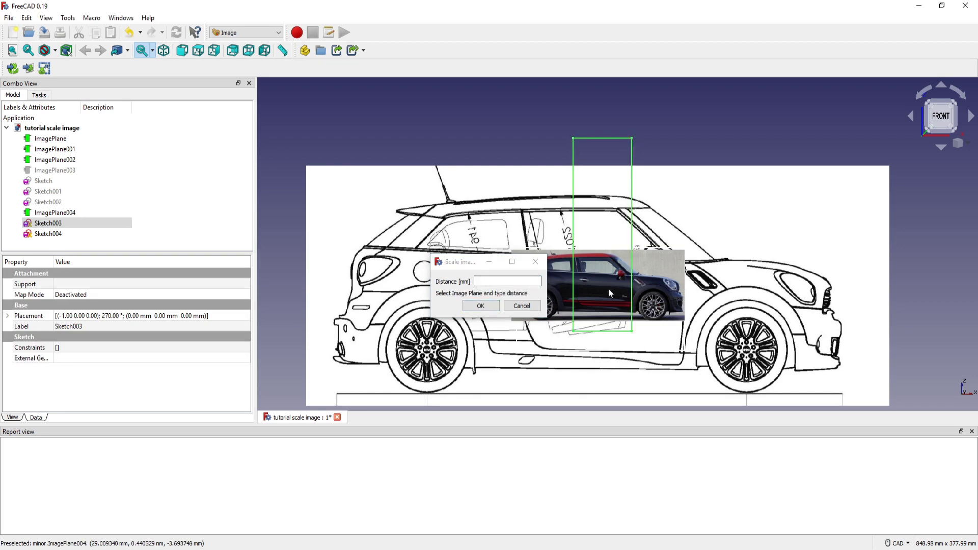
{"action": "left_click", "coordinate": [662, 282]}
{"action": "left_click", "coordinate": [489, 280]}
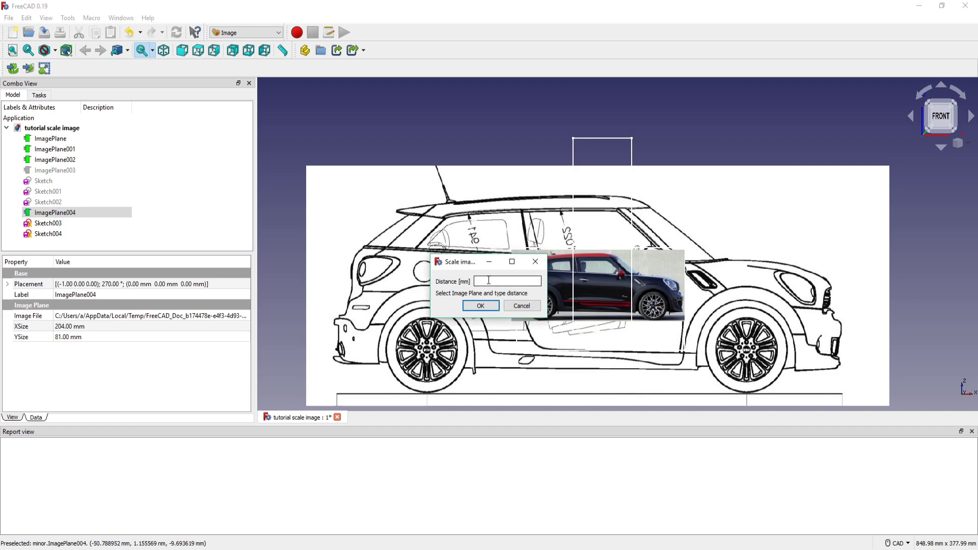
{"action": "type", "text": "198.17"}
{"action": "left_click", "coordinate": [482, 307]}
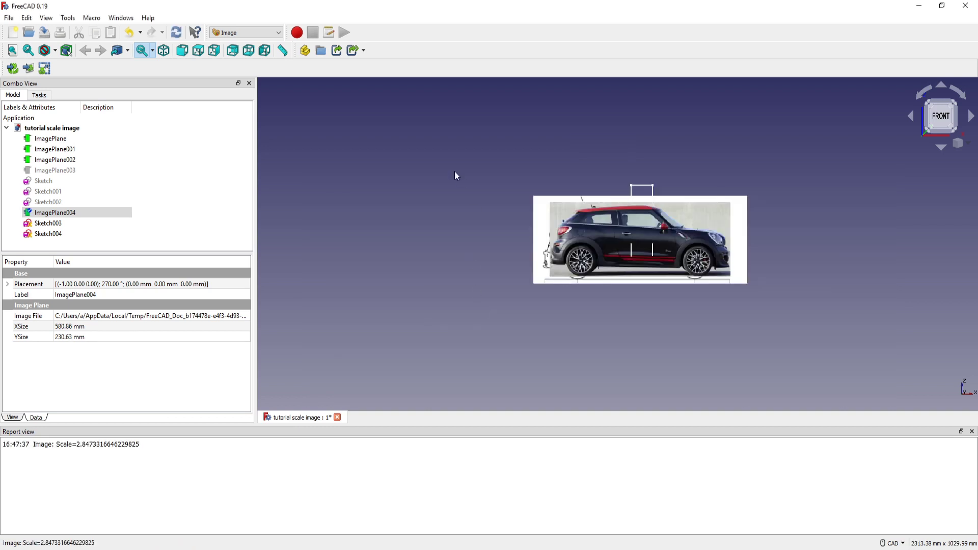
Step: Hide the two door-width sketches, Sketch003 and Sketch004
{"action": "left_click", "coordinate": [100, 225]}
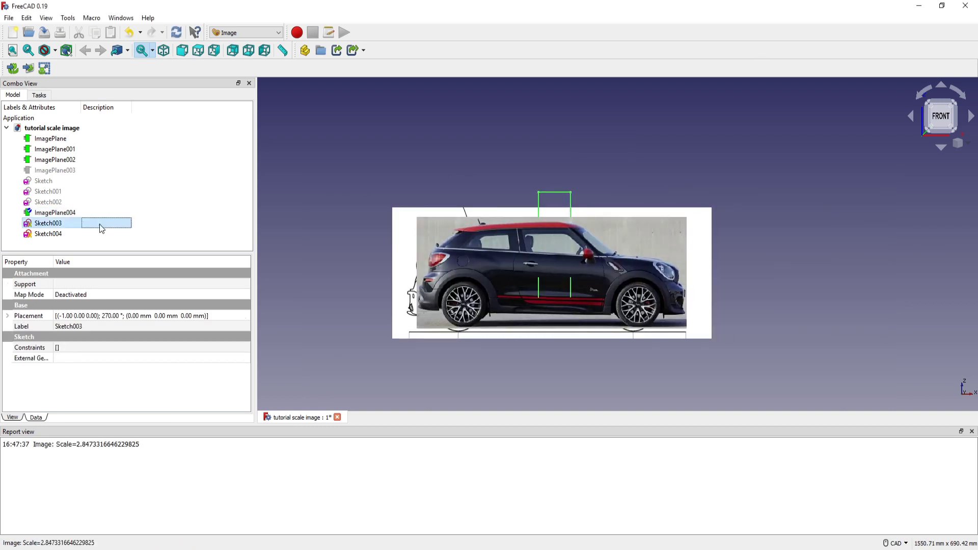
{"action": "key", "text": "space"}
{"action": "left_click", "coordinate": [75, 234]}
{"action": "key", "text": "space"}
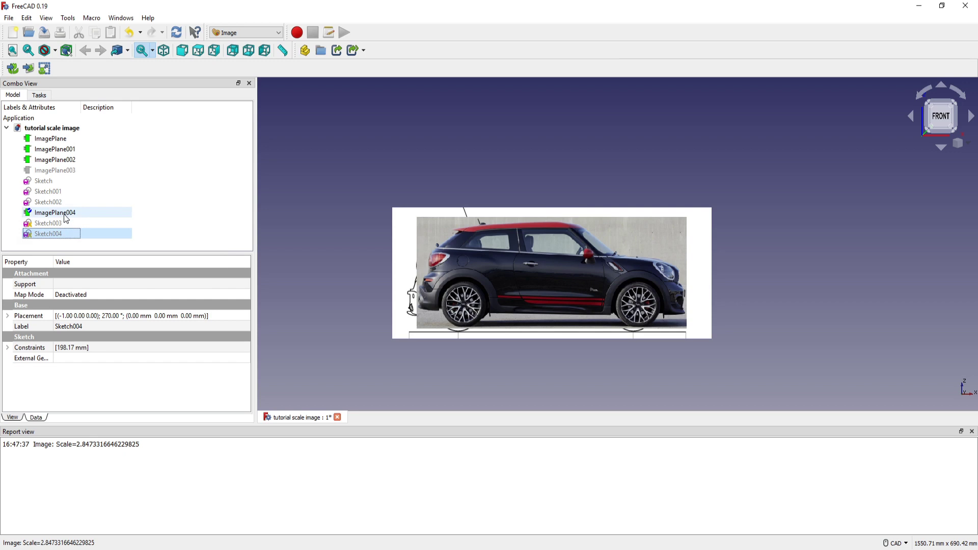
Step: Set the transparency of the car photo's image plane to 32 in its appearance properties
{"action": "left_click", "coordinate": [64, 214]}
{"action": "right_click", "coordinate": [65, 215]}
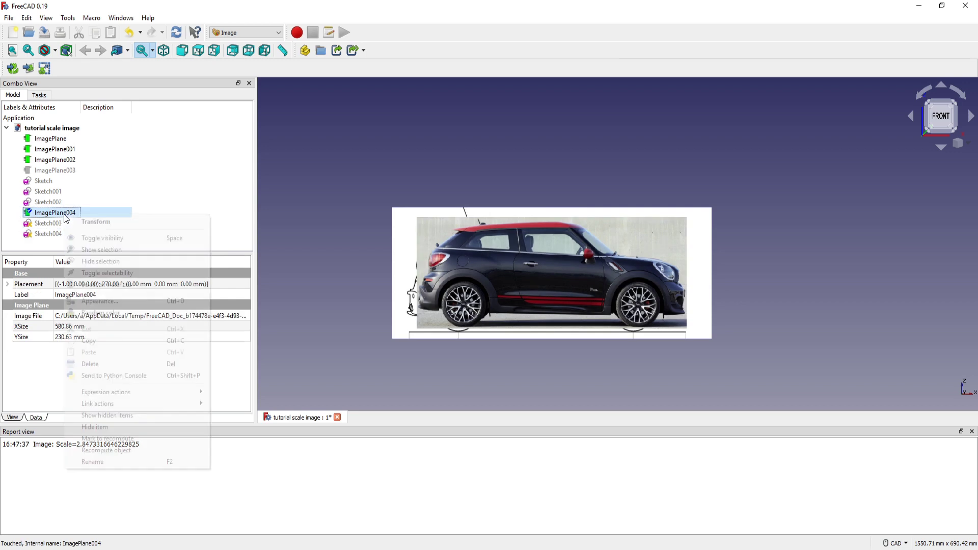
{"action": "left_click", "coordinate": [105, 302]}
{"action": "left_click_drag", "start_coordinate": [23, 297], "coordinate": [84, 301]}
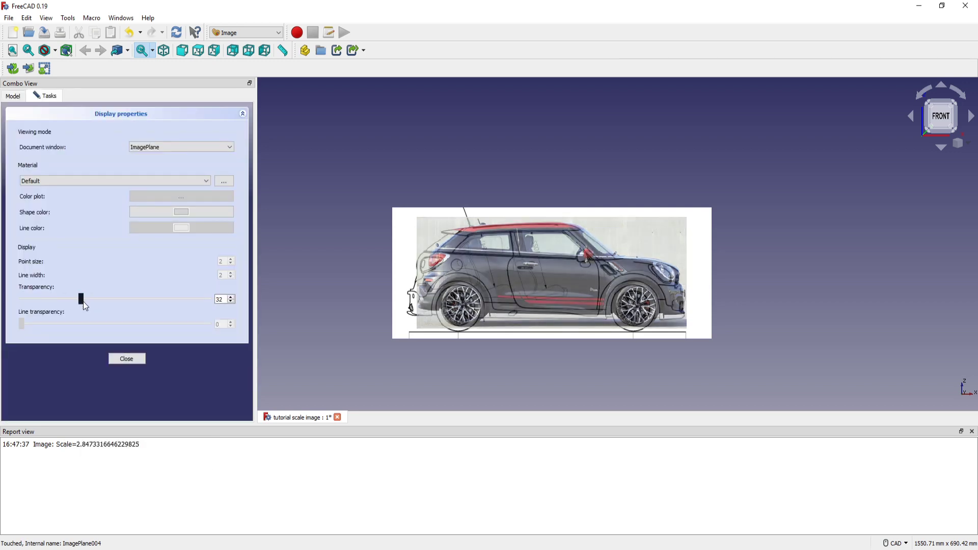
{"action": "left_click", "coordinate": [126, 359]}
Step: Start transforming the car photo's image plane and set the translation increment to 0.01 mm
{"action": "scroll", "coordinate": [320, 240], "scroll_direction": "up", "scroll_amount": 2}
{"action": "double_click", "coordinate": [41, 213]}
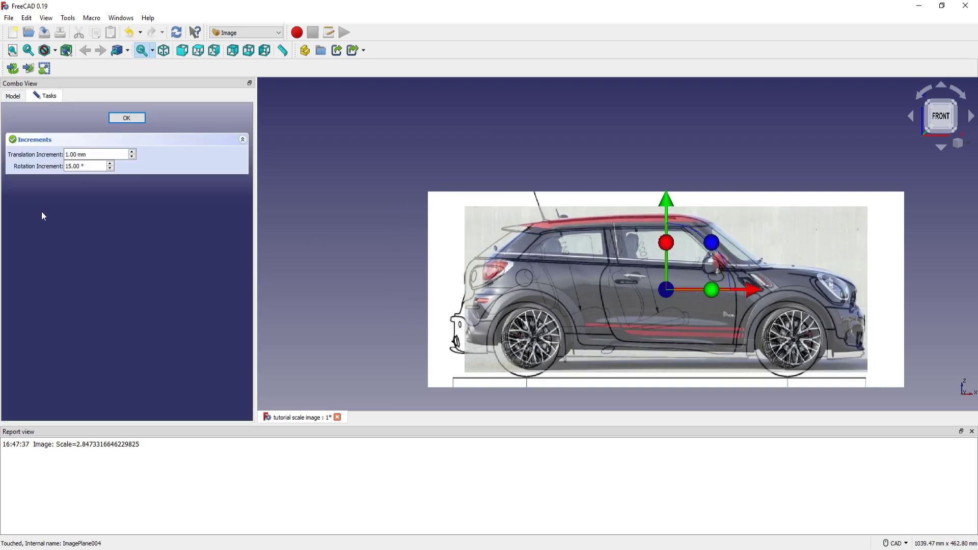
{"action": "triple_click", "coordinate": [103, 155]}
{"action": "type", "text": "0"}
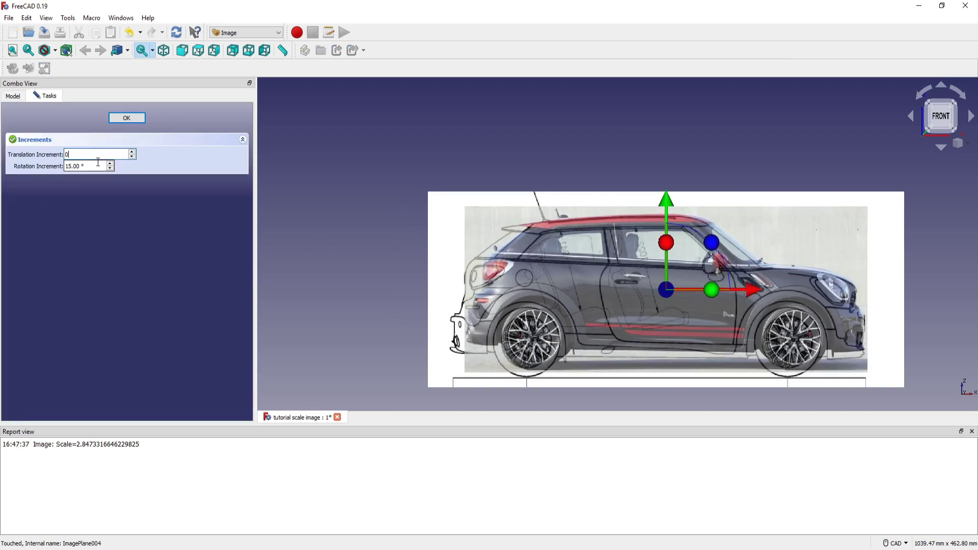
{"action": "type", "text": ".01"}
{"action": "key", "text": "Tab"}
Step: Move the car photo about 11.55 mm rearward and 7.26 mm down so its door overlays the drawn door, and finish the transform
{"action": "scroll", "coordinate": [688, 256], "scroll_direction": "up", "scroll_amount": 2}
{"action": "middle_click_drag", "start_coordinate": [739, 280], "coordinate": [662, 247]}
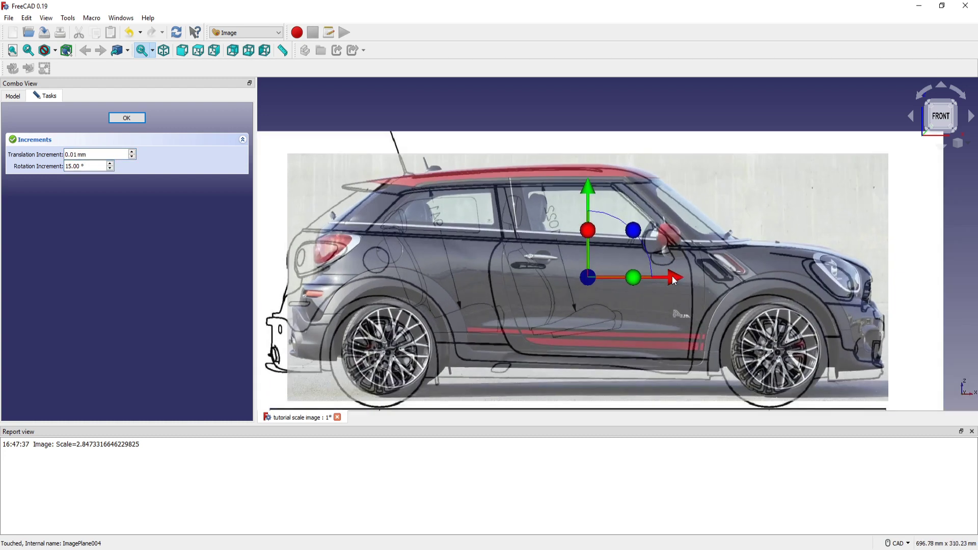
{"action": "scroll", "coordinate": [662, 263], "scroll_direction": "up", "scroll_amount": 3}
{"action": "left_click_drag", "start_coordinate": [645, 276], "coordinate": [614, 282]}
{"action": "left_click_drag", "start_coordinate": [530, 190], "coordinate": [526, 201]}
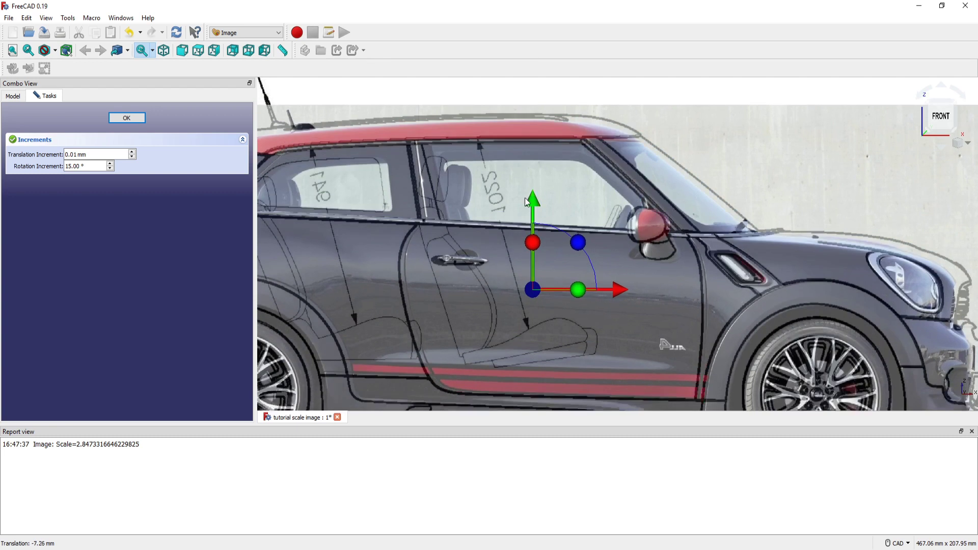
{"action": "left_click_drag", "start_coordinate": [615, 286], "coordinate": [617, 291]}
{"action": "middle_click_drag", "start_coordinate": [559, 326], "coordinate": [594, 290]}
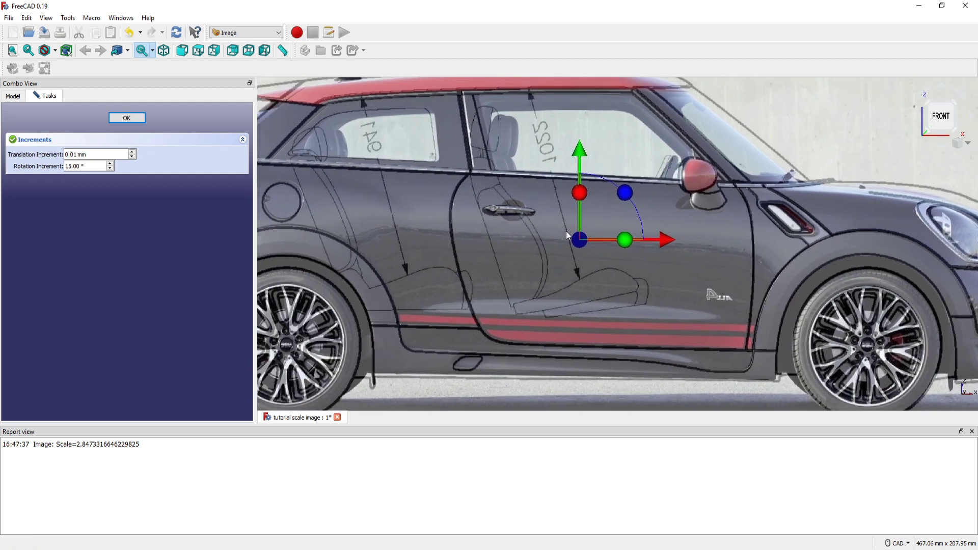
{"action": "left_click", "coordinate": [127, 118]}
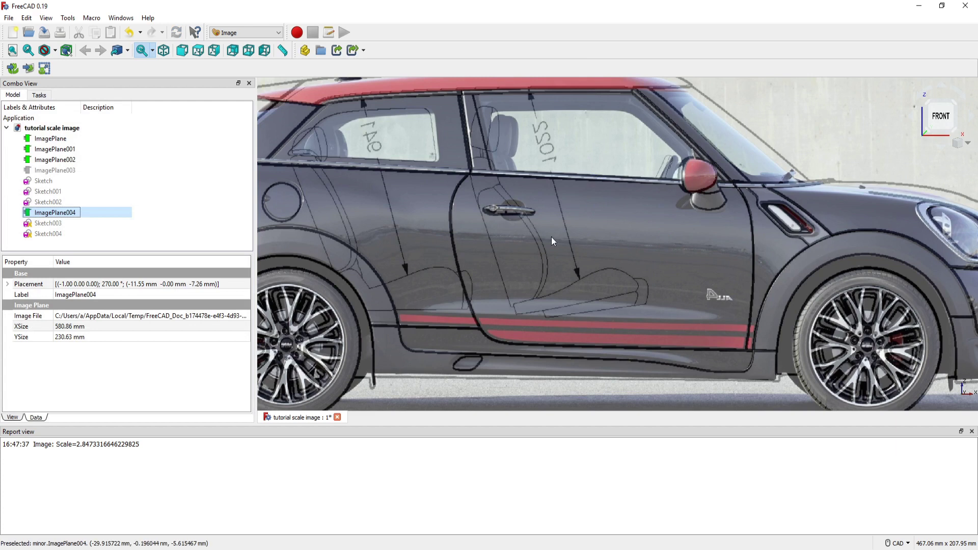
{"action": "scroll", "coordinate": [551, 237], "scroll_direction": "down", "scroll_amount": 2}
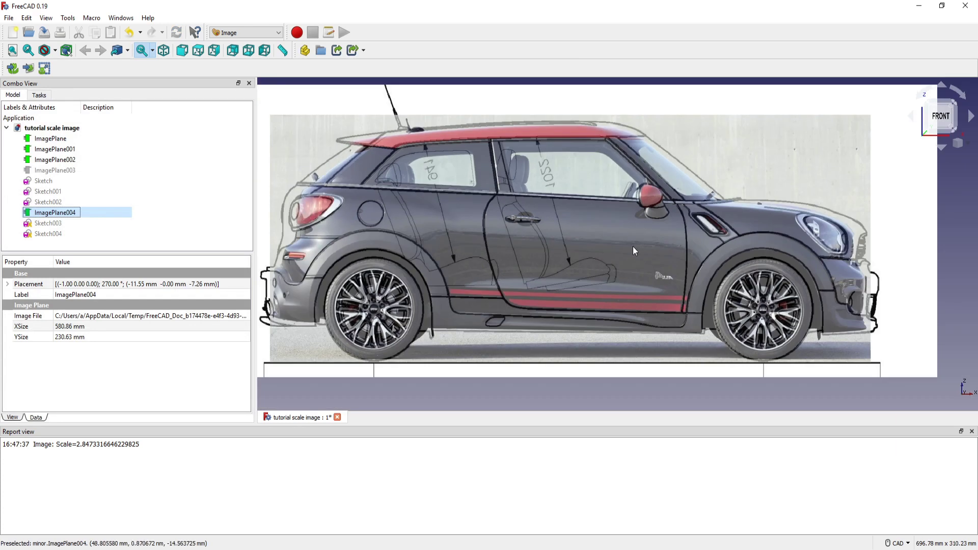